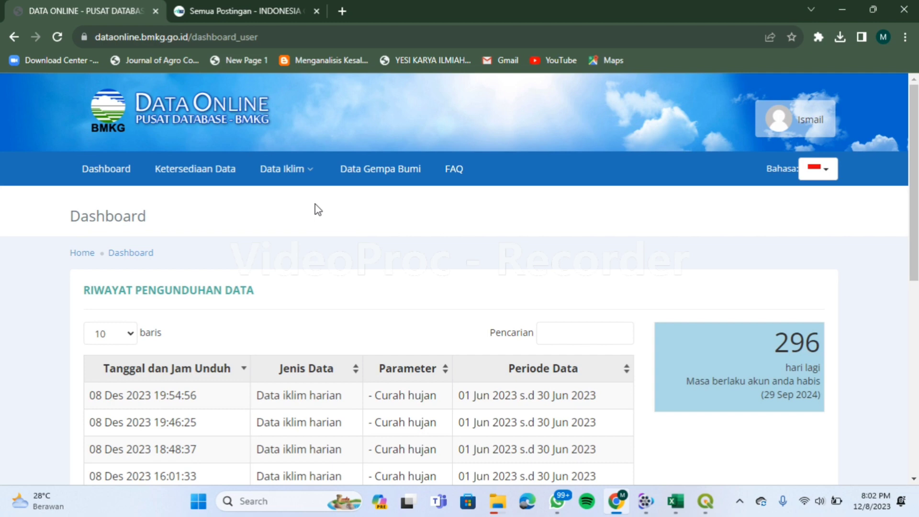
# Go to the Data Harian daily climate data page under Data Iklim and reach its search form.
pyautogui.click(297, 174)
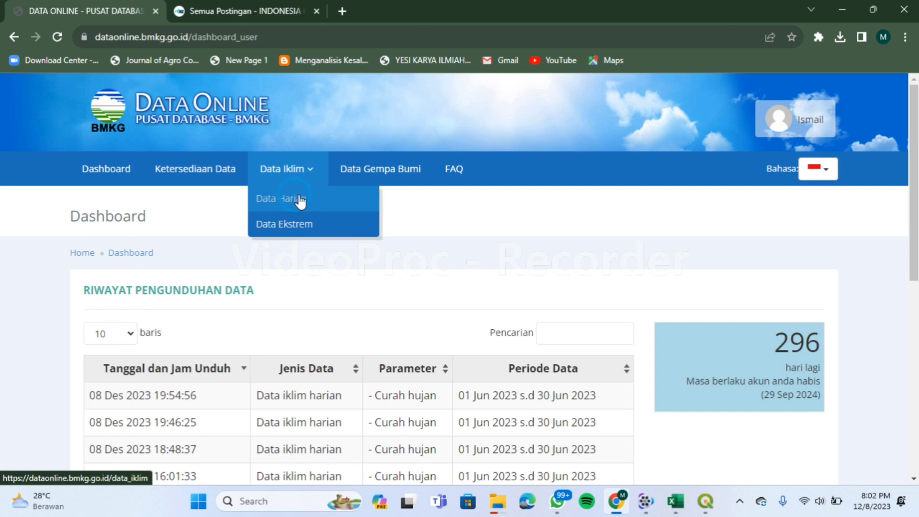
pyautogui.click(300, 197)
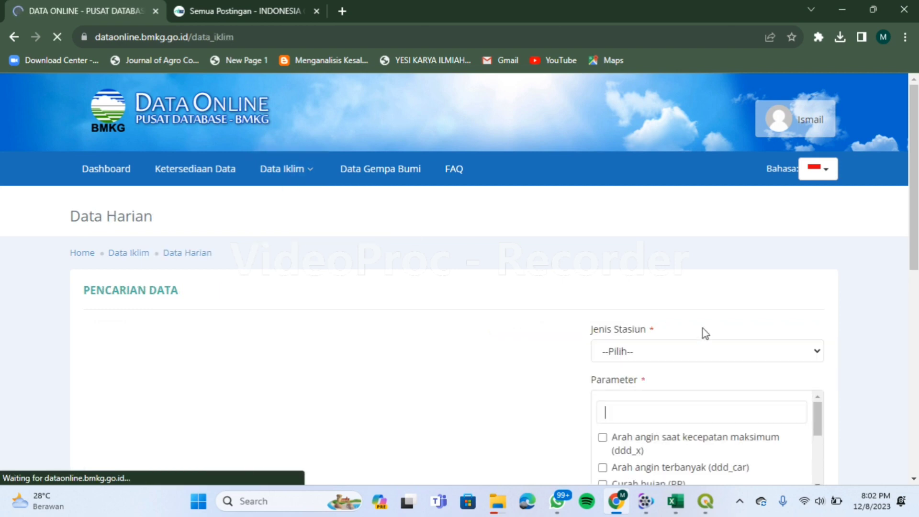
pyautogui.moveTo(914, 252); pyautogui.dragTo(913, 324)
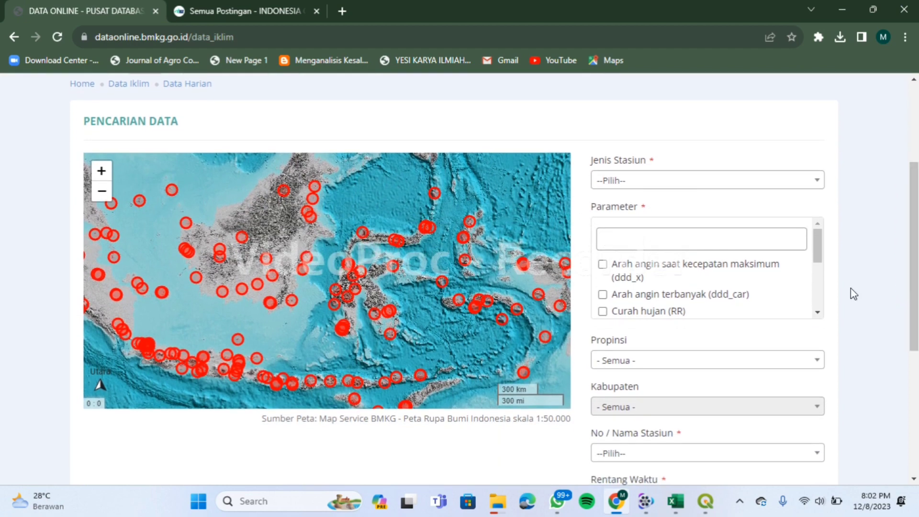
# Choose UPT stations, the Curah hujan (RR) parameter and Jambi as the province.
pyautogui.click(800, 181)
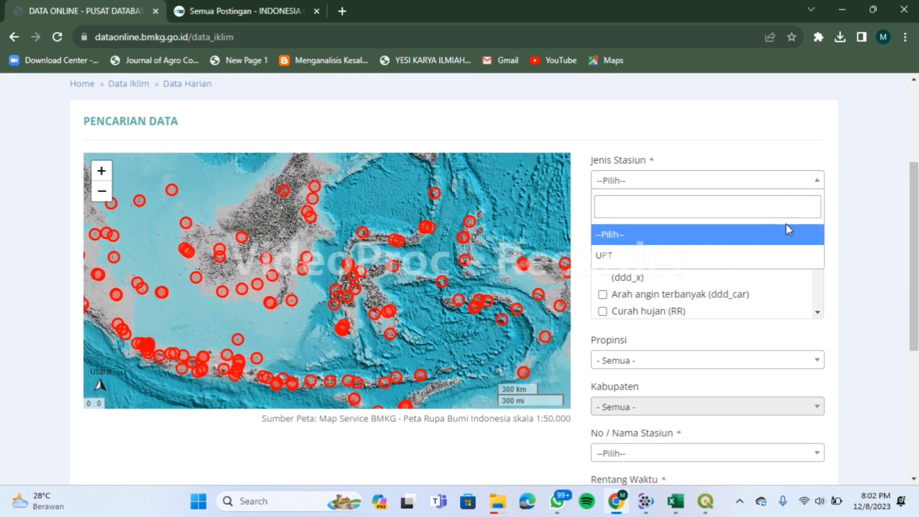
pyautogui.click(782, 256)
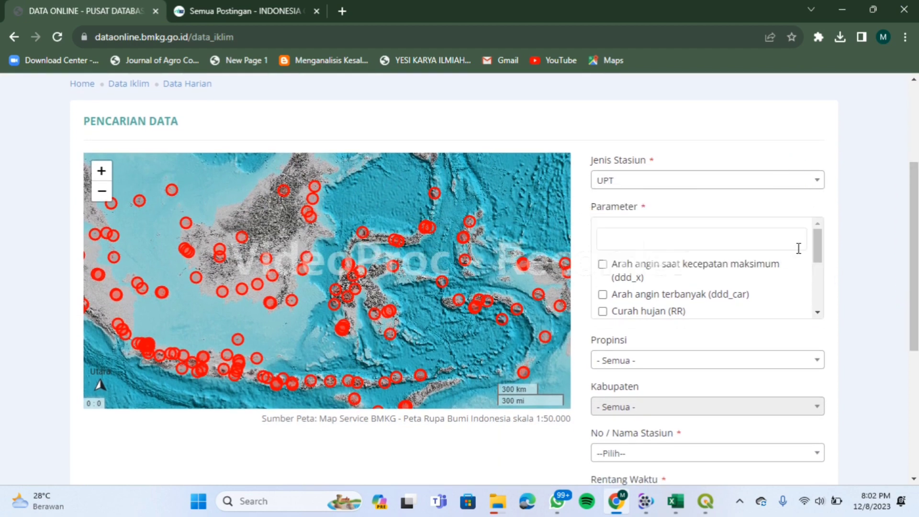
pyautogui.click(602, 311)
pyautogui.click(637, 362)
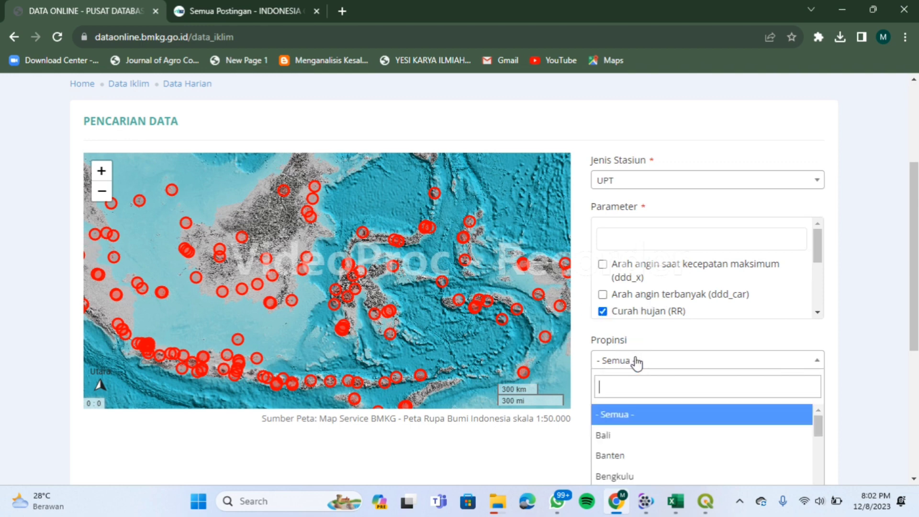
pyautogui.write('jambi')
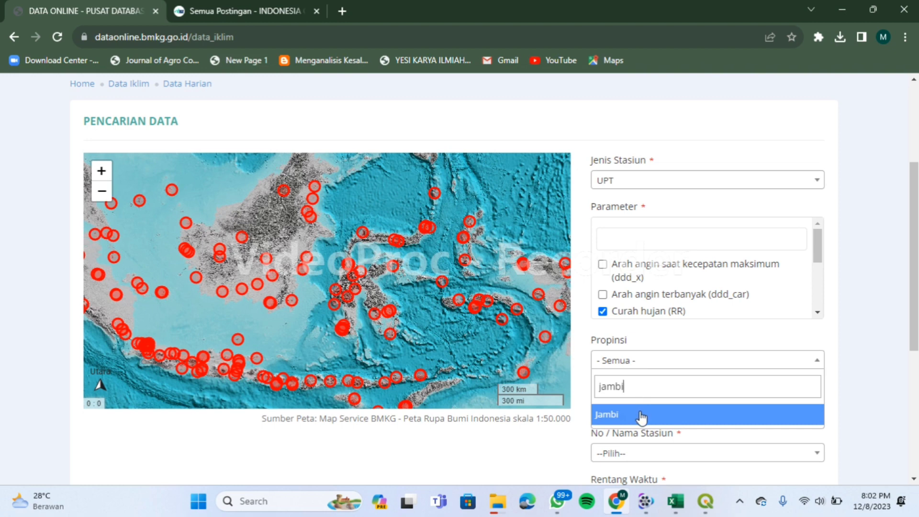
pyautogui.click(639, 414)
pyautogui.click(864, 359)
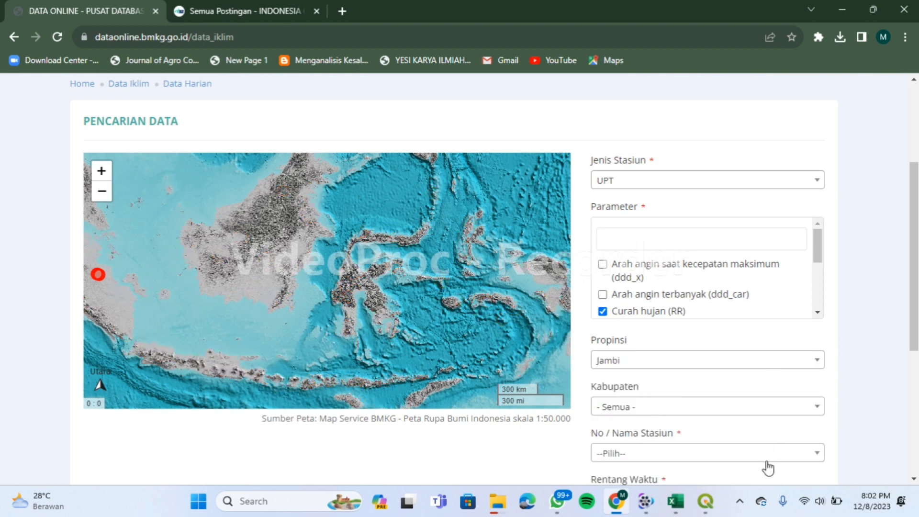
# Select station 96207 Depati Parbo from the Jambi station list.
pyautogui.moveTo(913, 330); pyautogui.dragTo(911, 379)
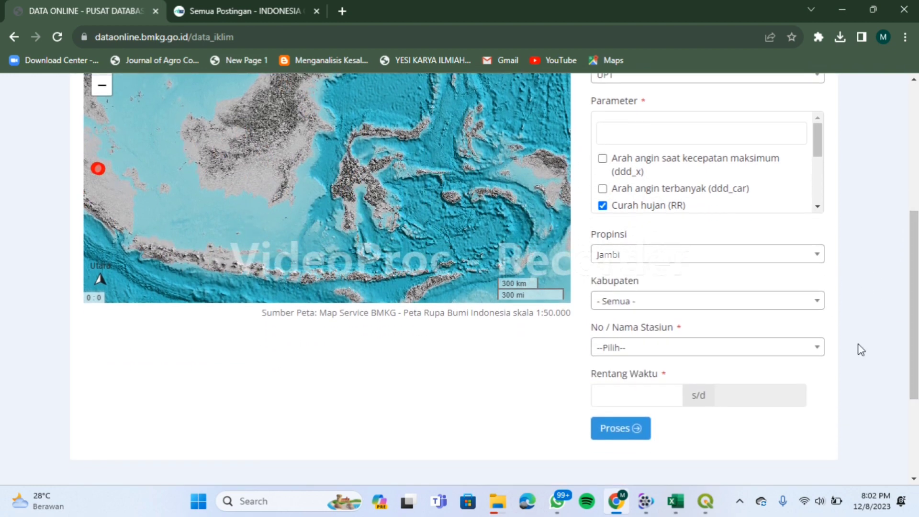
pyautogui.click(817, 306)
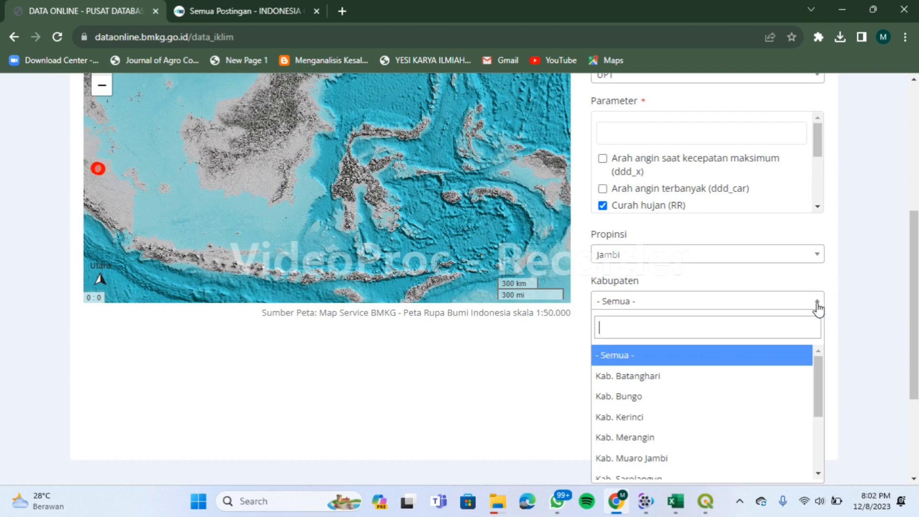
pyautogui.click(835, 318)
pyautogui.click(815, 348)
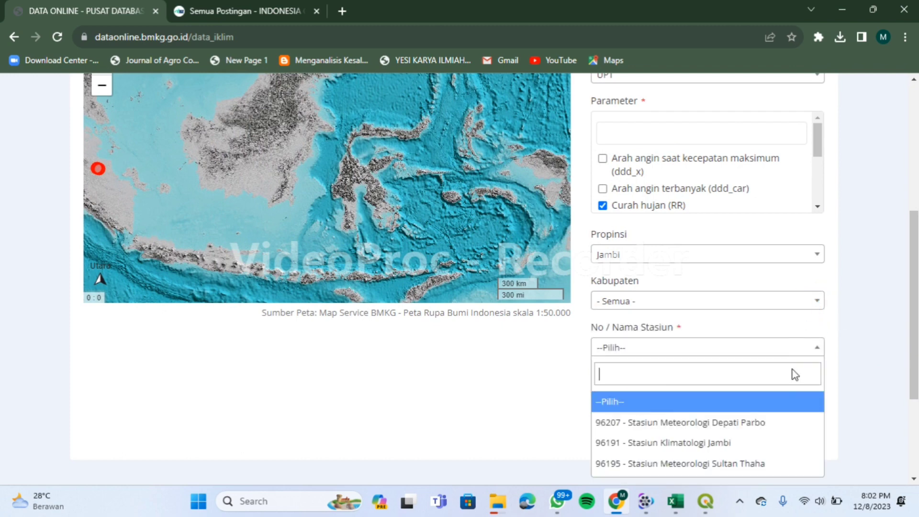
pyautogui.click(769, 422)
pyautogui.click(677, 400)
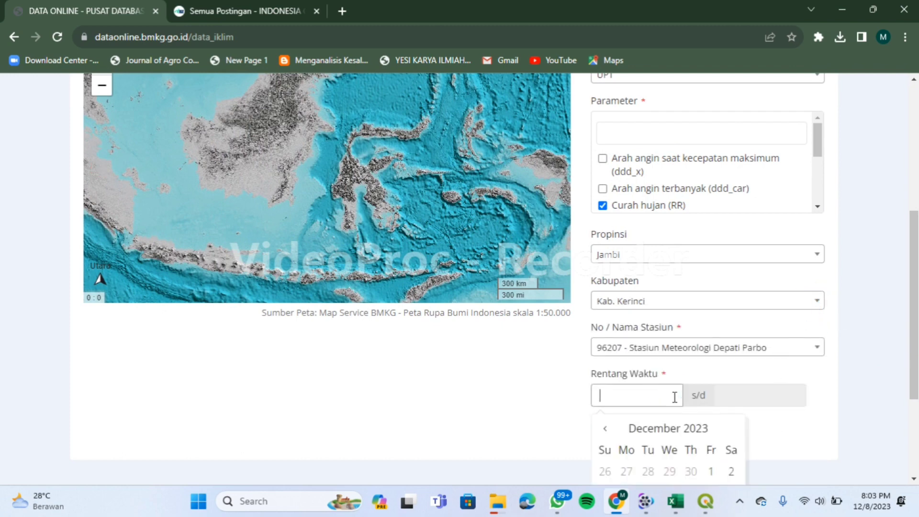
# Move the date pickers back to June 2023 and set the end date to 30-06-2023.
pyautogui.click(604, 430)
pyautogui.click(604, 430)
pyautogui.click(604, 429)
pyautogui.click(604, 430)
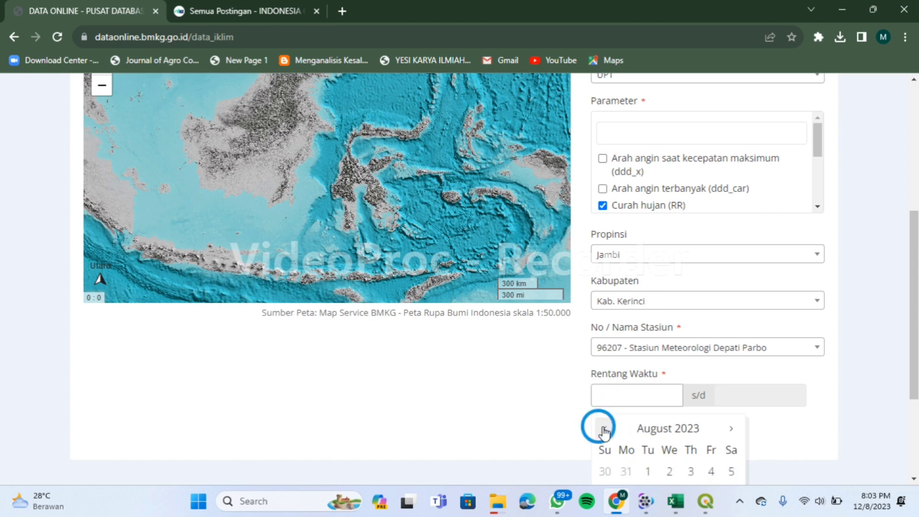
pyautogui.click(604, 430)
pyautogui.click(604, 429)
pyautogui.moveTo(913, 311); pyautogui.dragTo(913, 358)
pyautogui.click(735, 293)
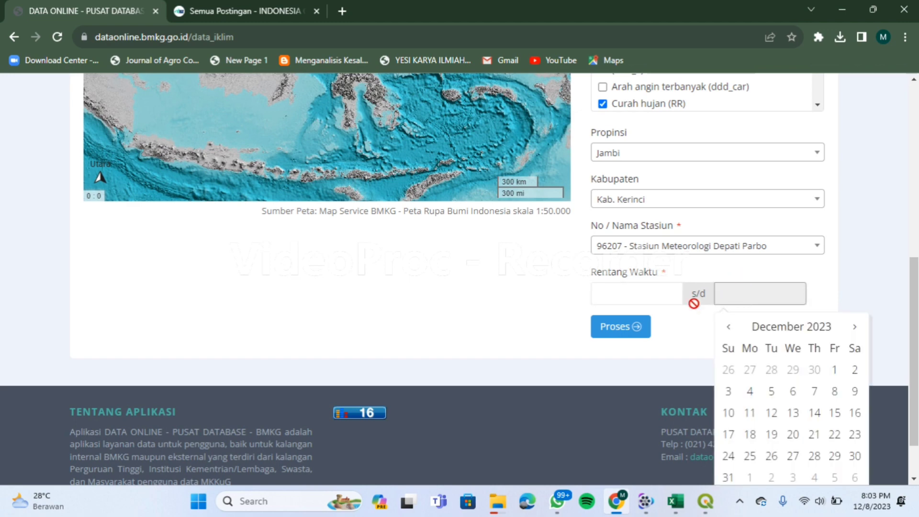
pyautogui.doubleClick(729, 326)
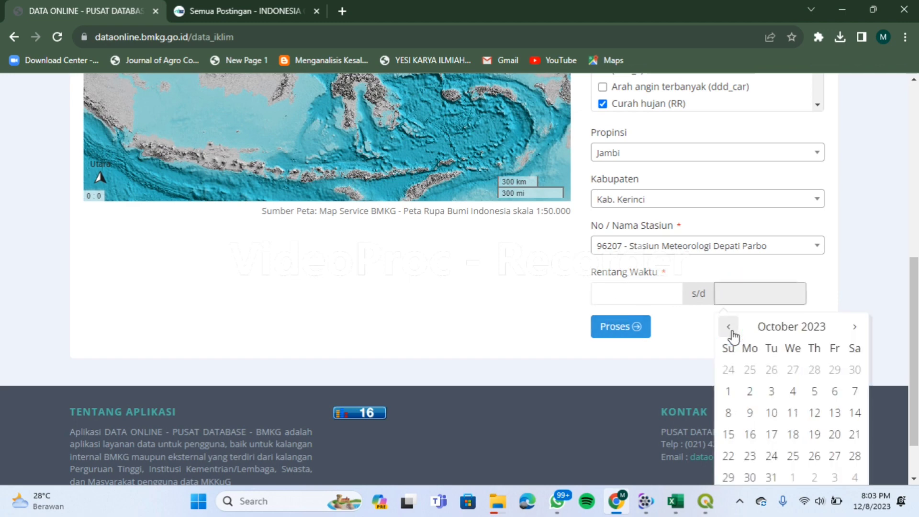
pyautogui.doubleClick(728, 327)
pyautogui.click(728, 327)
pyautogui.click(729, 326)
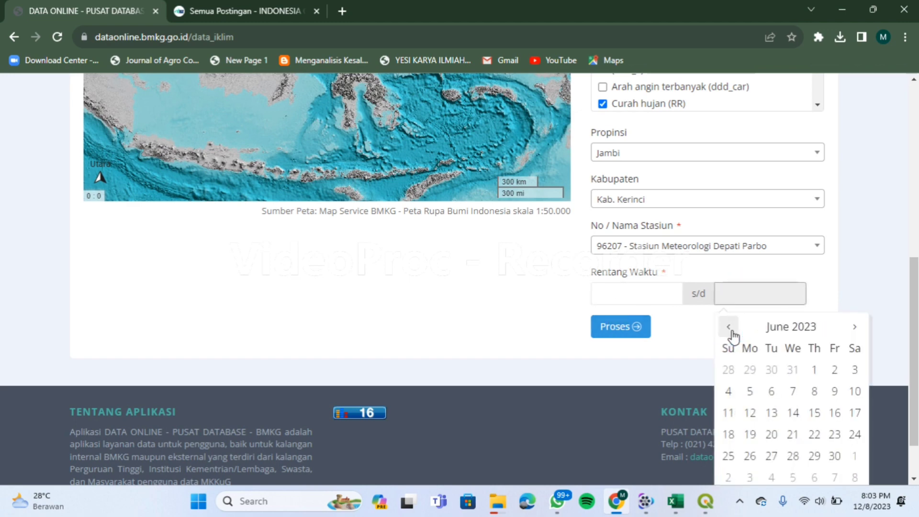
pyautogui.click(834, 455)
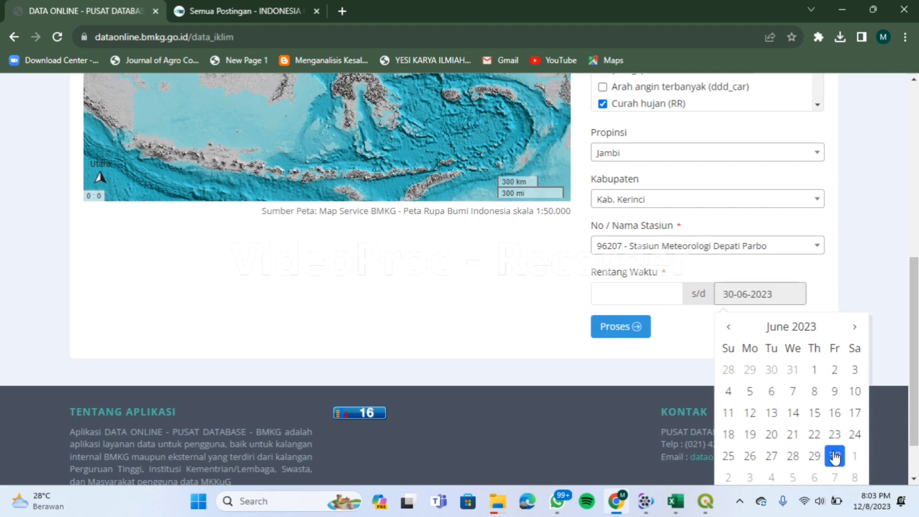
# Set the Rentang Waktu to 01-06-2023 through 30-06-2023 and process the request.
pyautogui.click(627, 288)
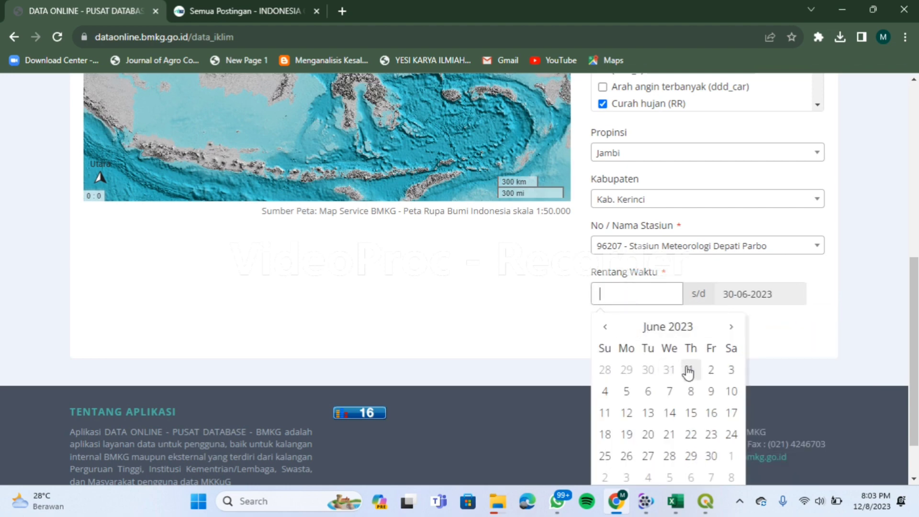
pyautogui.click(690, 370)
pyautogui.click(774, 318)
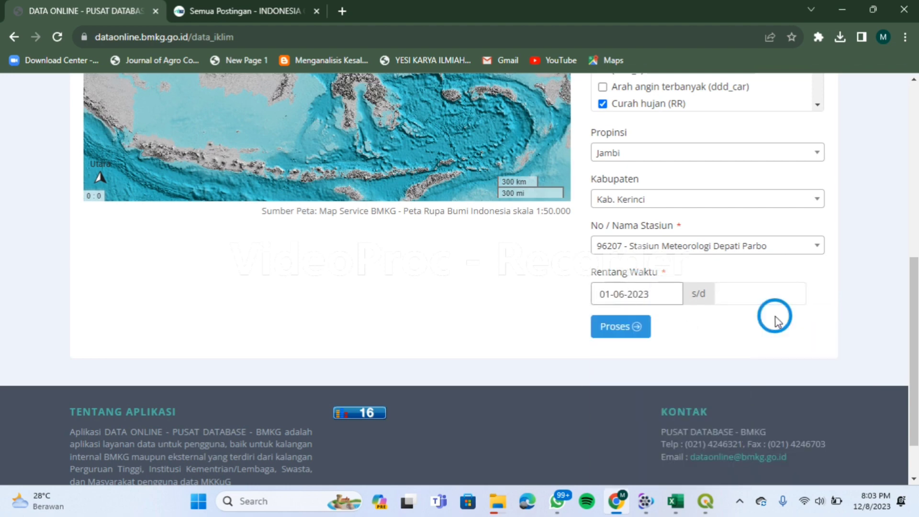
pyautogui.click(759, 293)
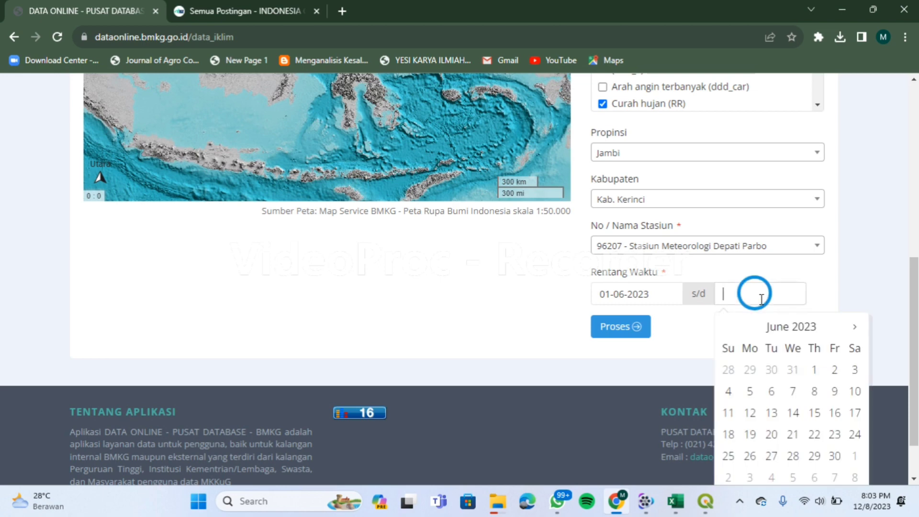
pyautogui.click(833, 455)
pyautogui.click(610, 330)
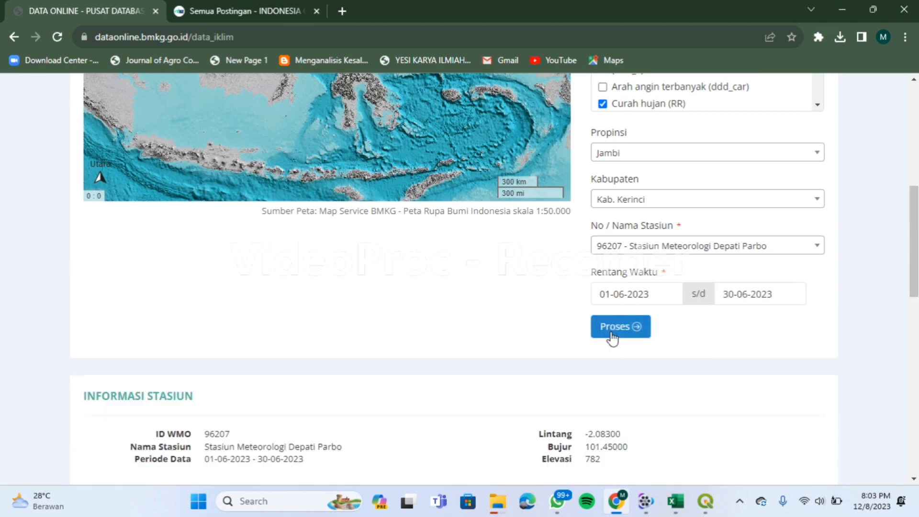
pyautogui.scroll(-3, 763, 394)
# Give all four service rating rows five stars, submit, and download the rainfall data as XLS.
pyautogui.click(810, 341)
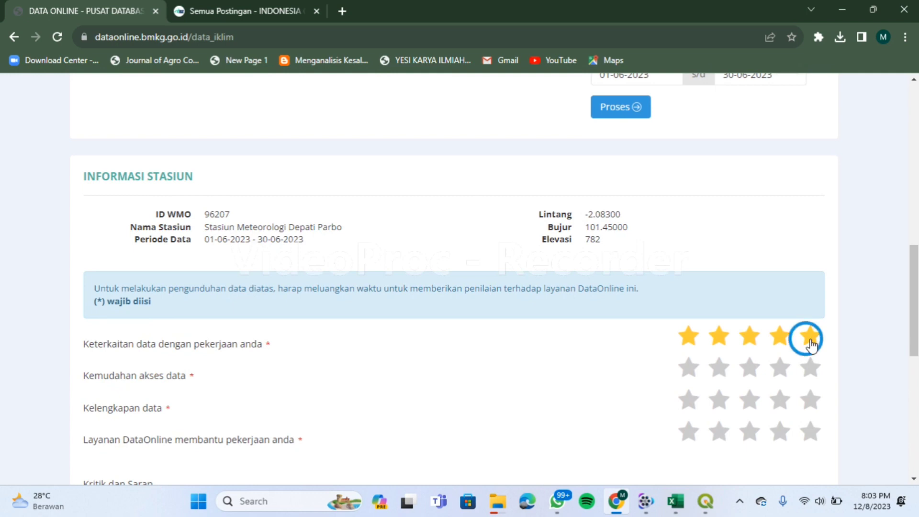
pyautogui.click(810, 366)
pyautogui.click(811, 399)
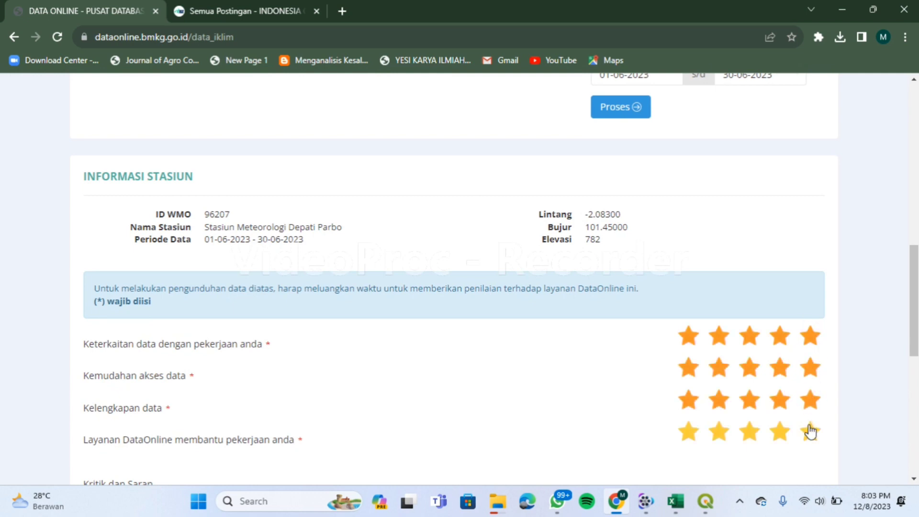
pyautogui.click(811, 432)
pyautogui.scroll(-4, 810, 436)
pyautogui.scroll(-1, 810, 443)
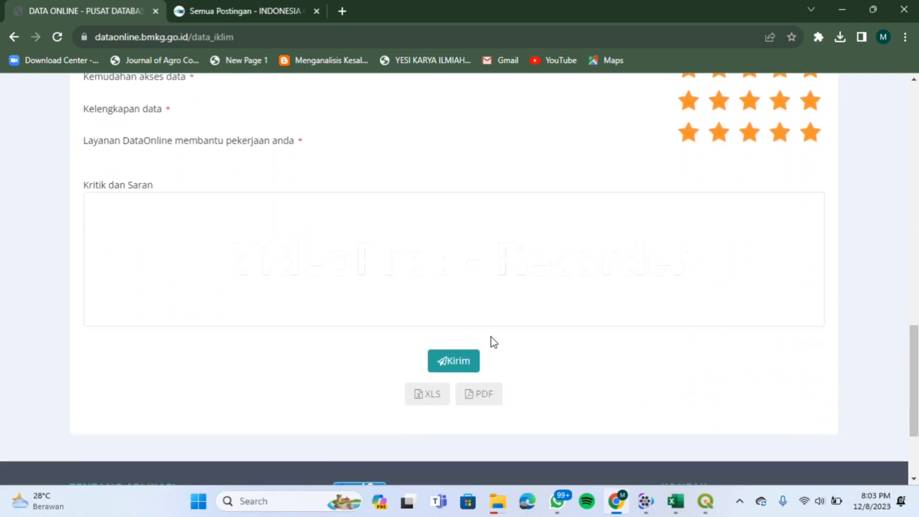
pyautogui.click(467, 357)
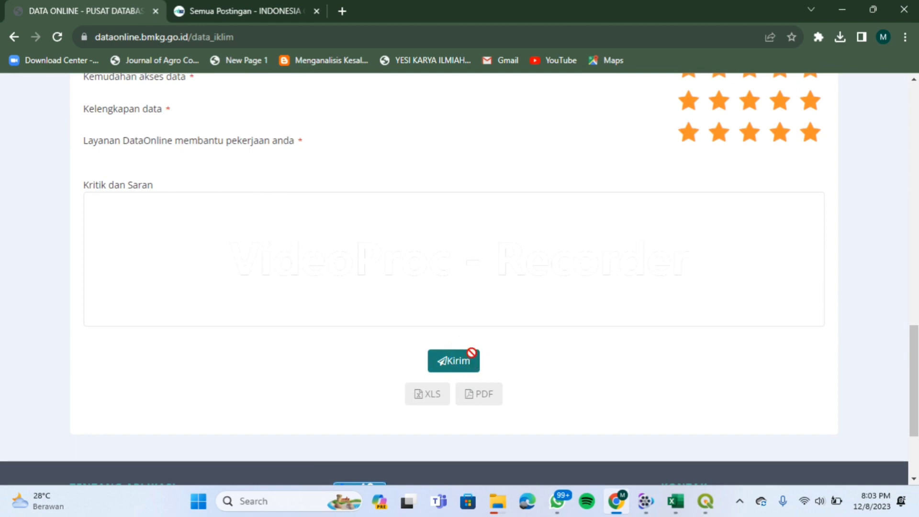
pyautogui.click(441, 393)
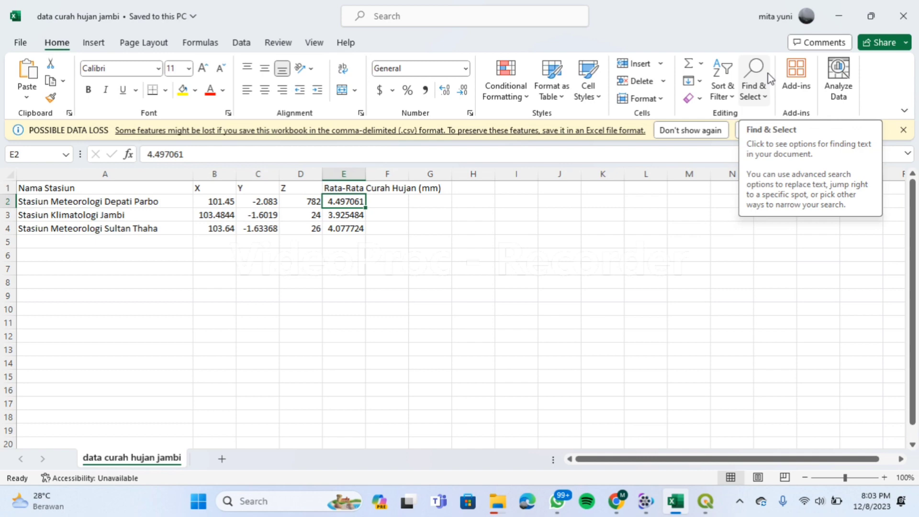
# Enable editing and replace the blank and 8888 RR values in column B with 0.
pyautogui.click(550, 63)
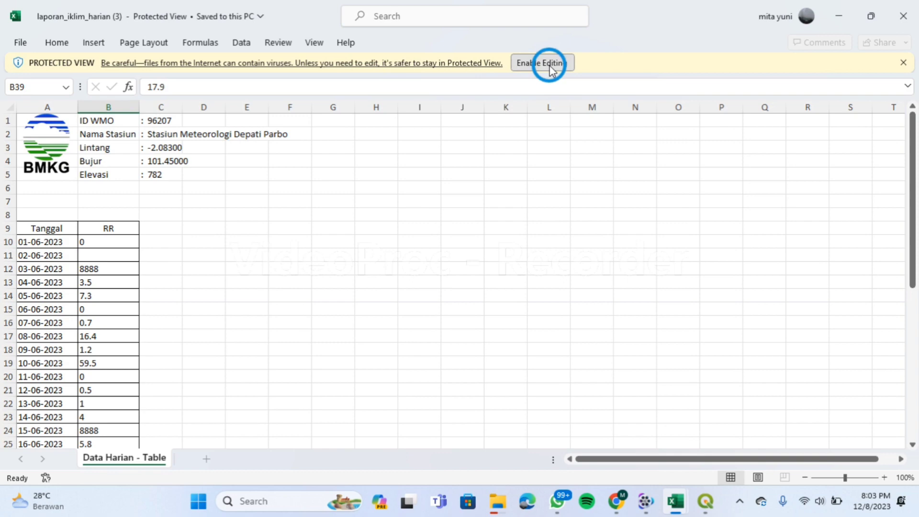
pyautogui.click(550, 63)
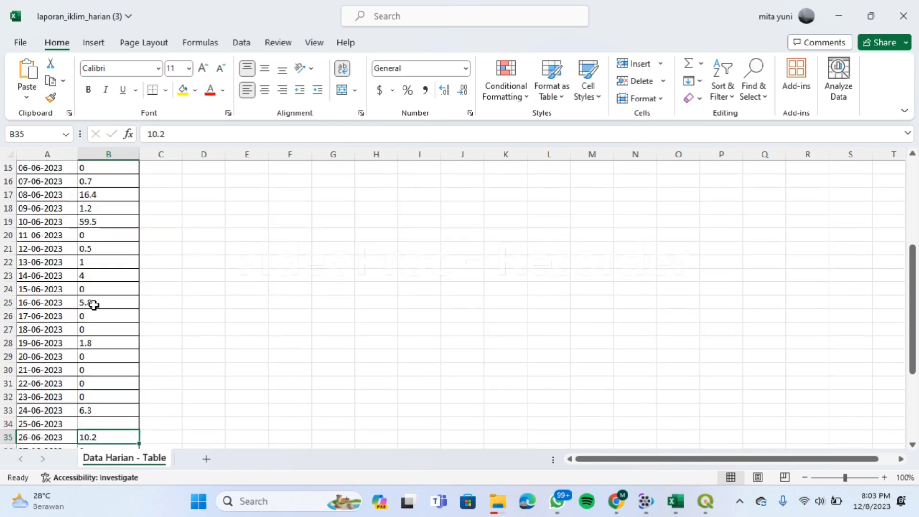
pyautogui.press('Return')
pyautogui.write('0')
pyautogui.hotkey('ctrl', 'Return')
pyautogui.press('Down')
pyautogui.press('Down')
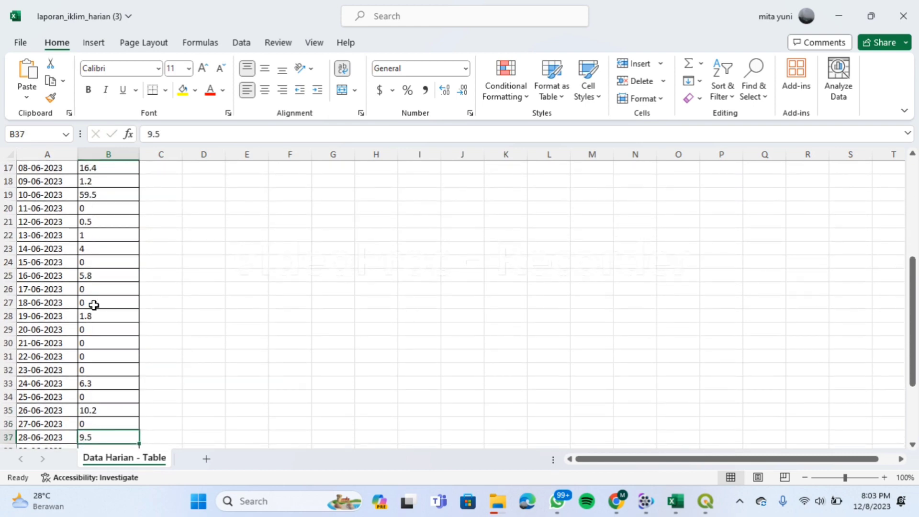
pyautogui.write('0')
pyautogui.press('Down')
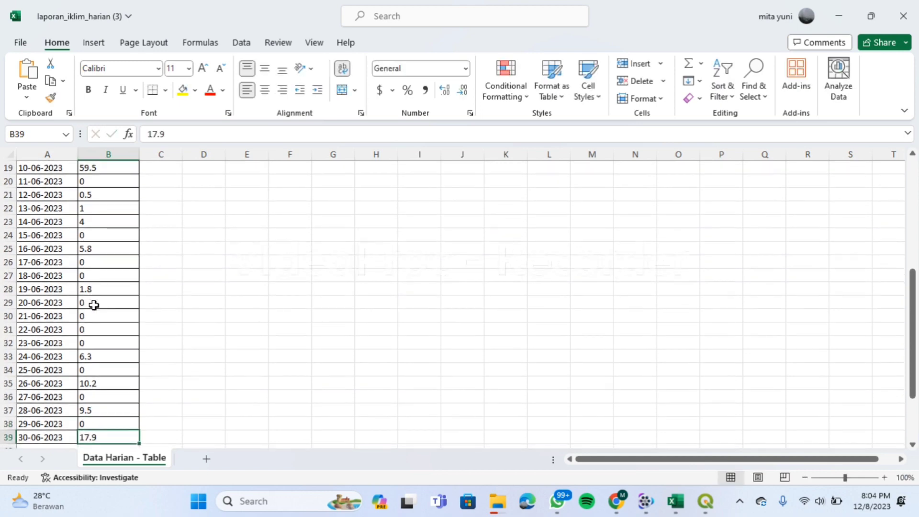
pyautogui.scroll(6, 219, 314)
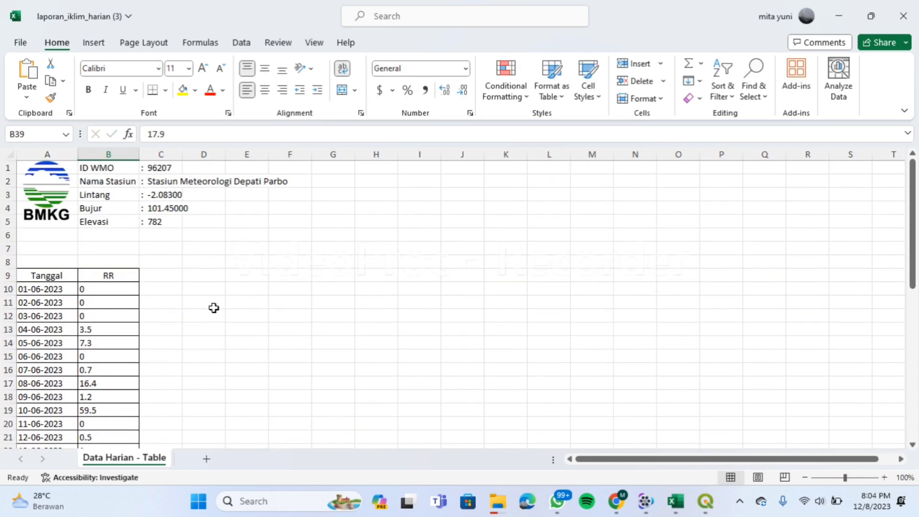
pyautogui.click(205, 281)
# Label D9 'Juni' and put the AVERAGE of column B's June rainfall (4.853333) in E9.
pyautogui.press('capslock')
pyautogui.write('J')
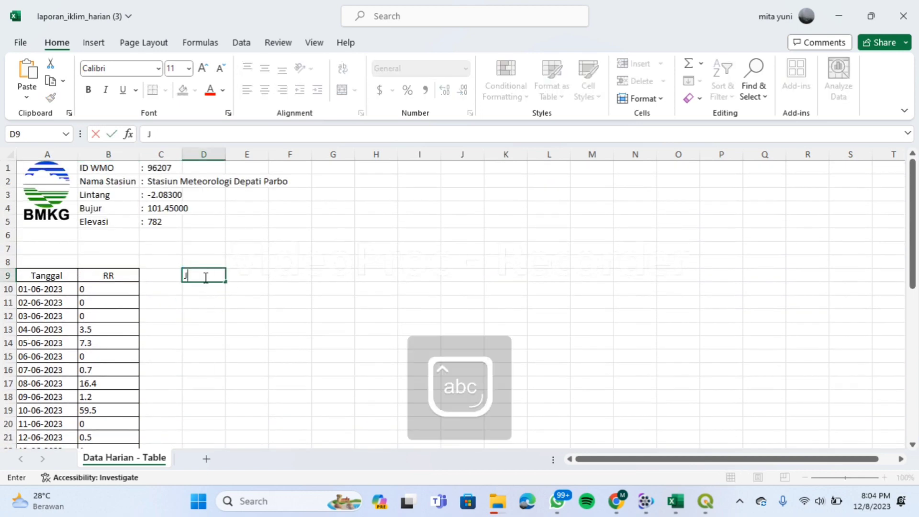
pyautogui.write('uni')
pyautogui.click(254, 279)
pyautogui.write('=average')
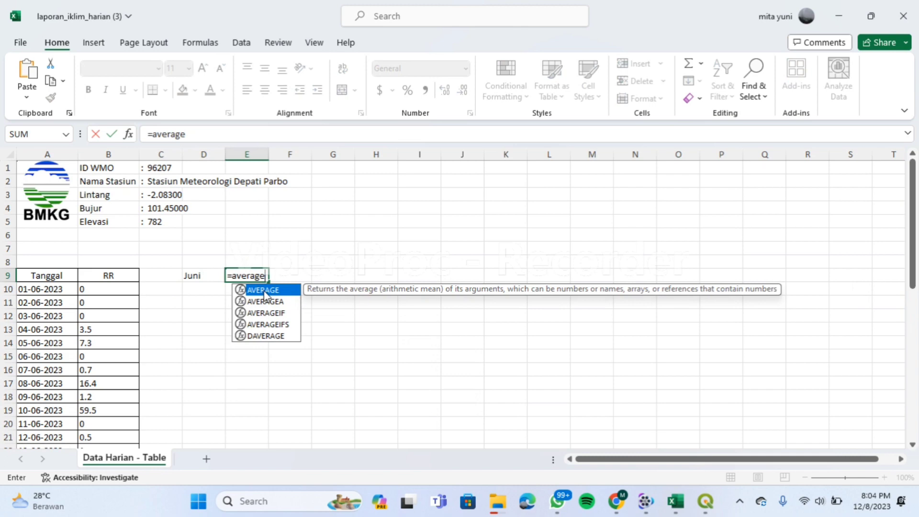
pyautogui.doubleClick(258, 288)
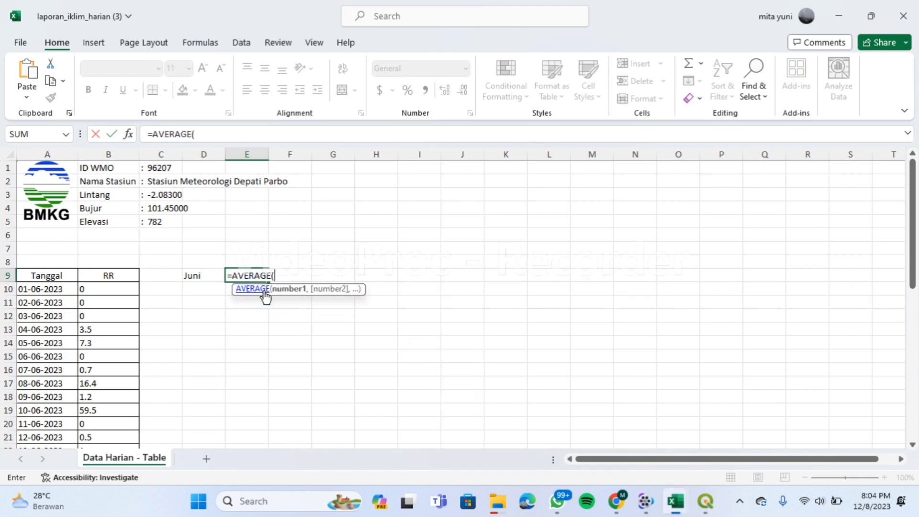
pyautogui.click(114, 289)
pyautogui.moveTo(114, 289); pyautogui.dragTo(109, 425)
pyautogui.press('Return')
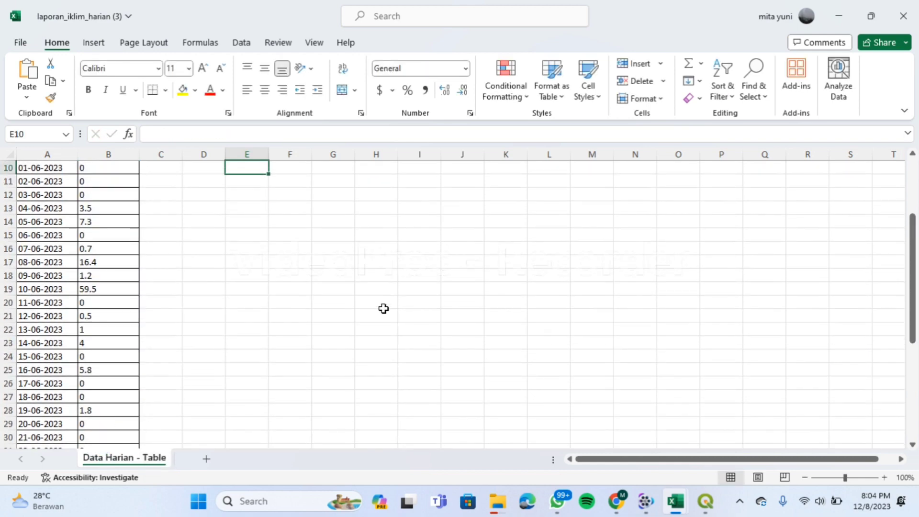
# Switch to the data curah hujan jambi workbook.
pyautogui.scroll(3, 383, 307)
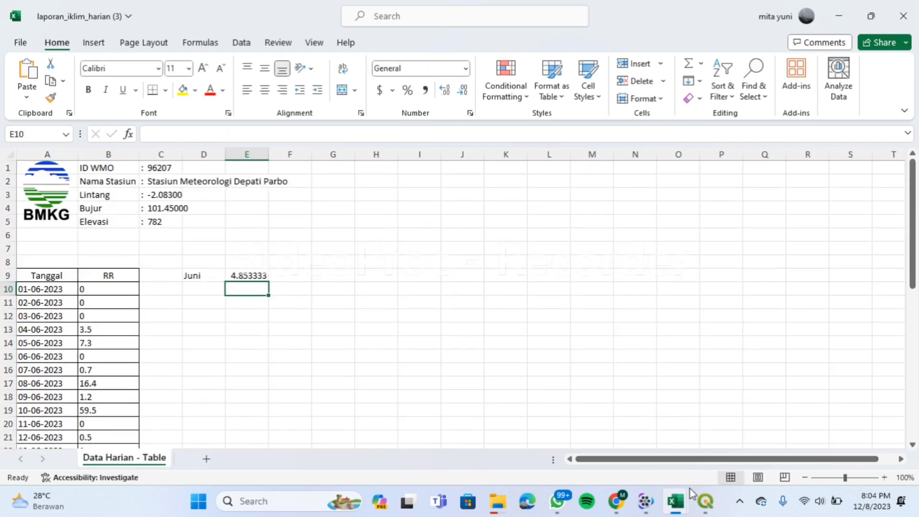
pyautogui.moveTo(689, 495)
pyautogui.click(619, 392)
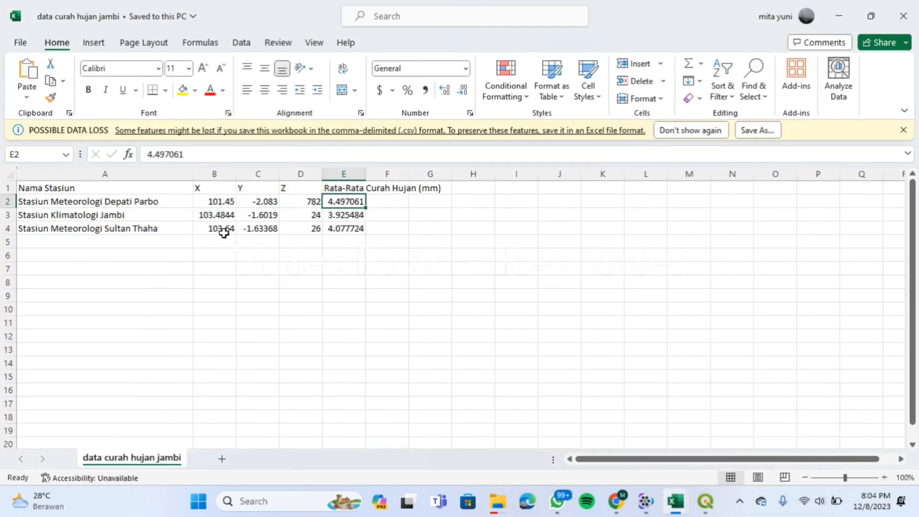
# Inspect Depati Parbo's X, Y, Z and average rainfall in B2–E2, then return to BMKG Data Online.
pyautogui.click(218, 204)
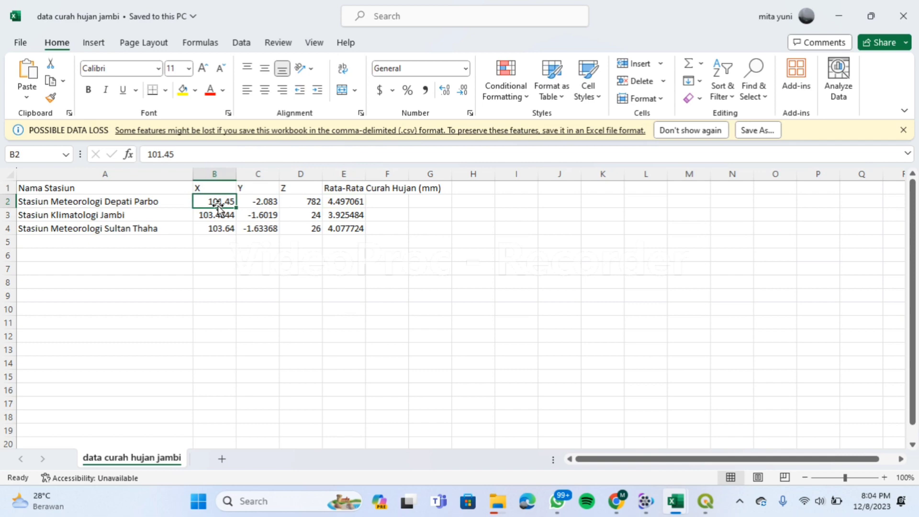
pyautogui.click(255, 203)
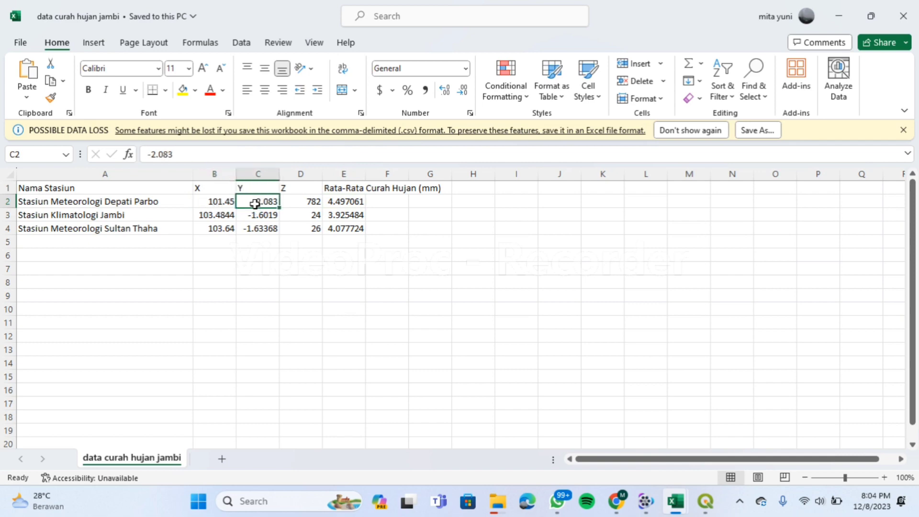
pyautogui.click(299, 205)
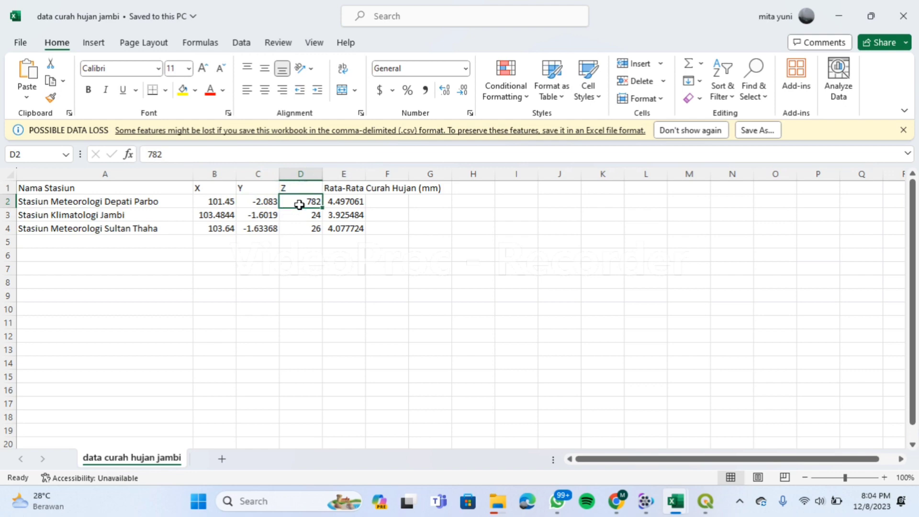
pyautogui.click(346, 203)
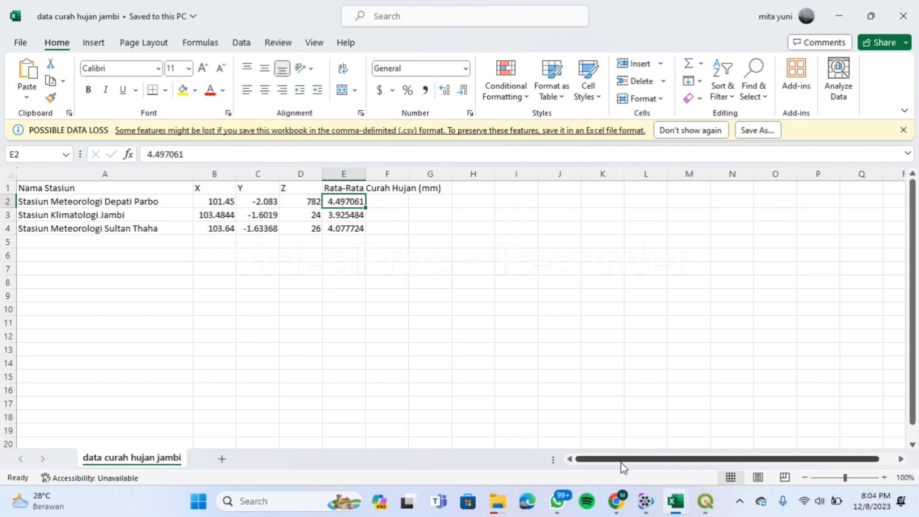
pyautogui.click(617, 505)
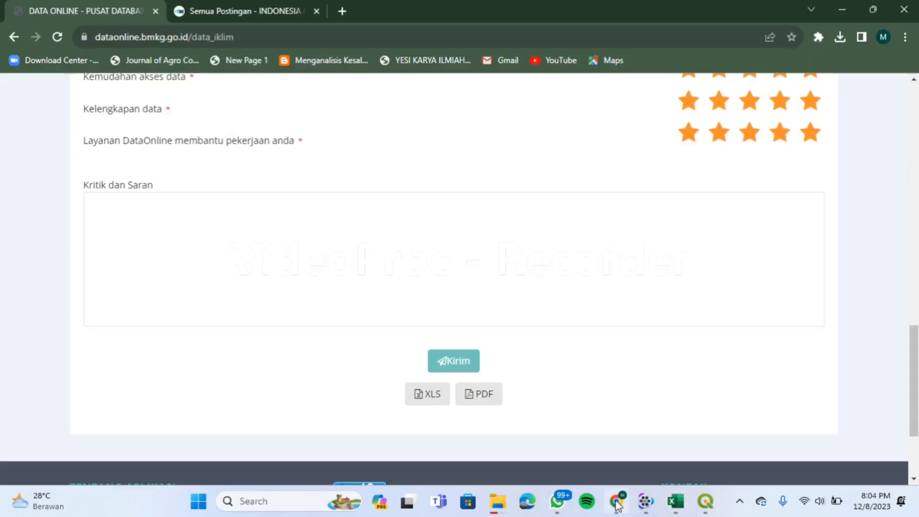
# Open Indonesia Geospasial's map download page and agree to its terms.
pyautogui.click(227, 5)
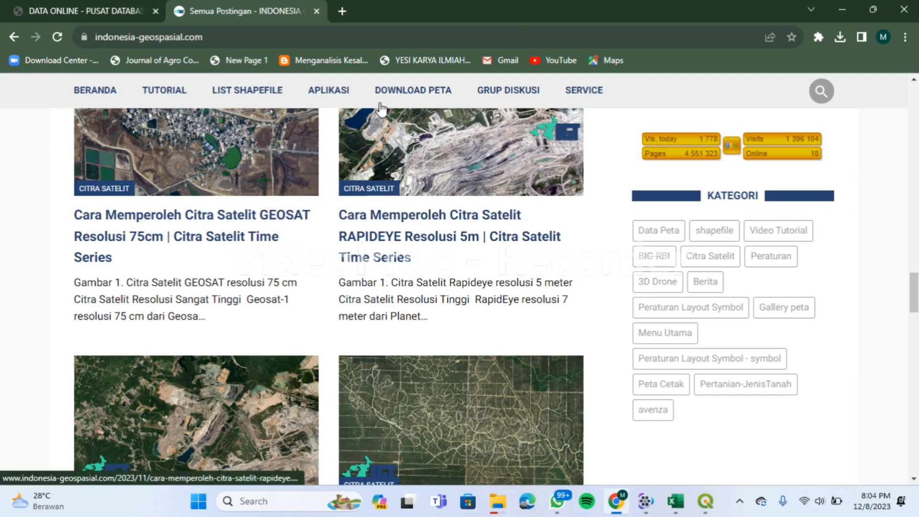
pyautogui.click(409, 93)
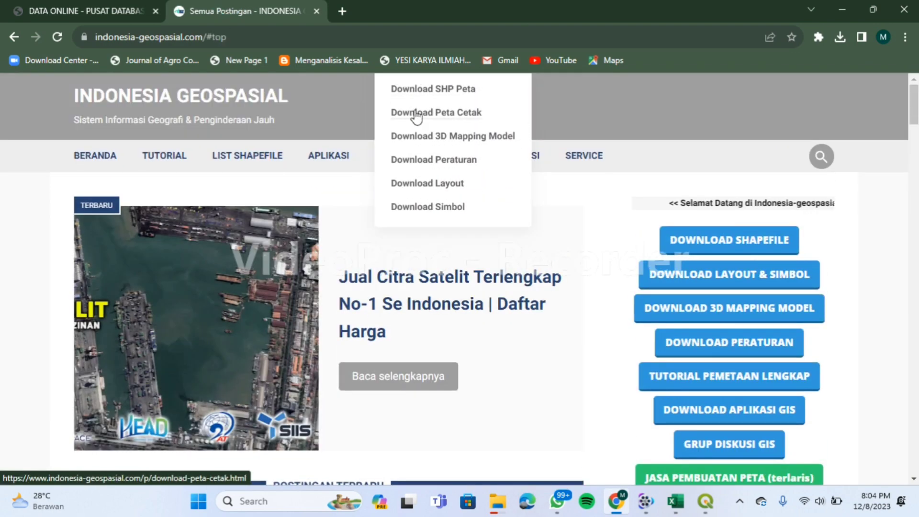
pyautogui.click(413, 91)
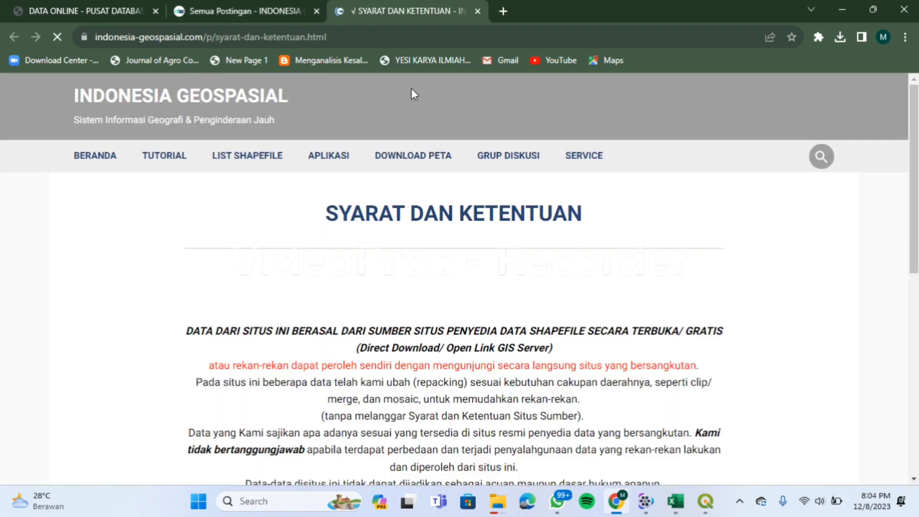
pyautogui.scroll(-4, 316, 234)
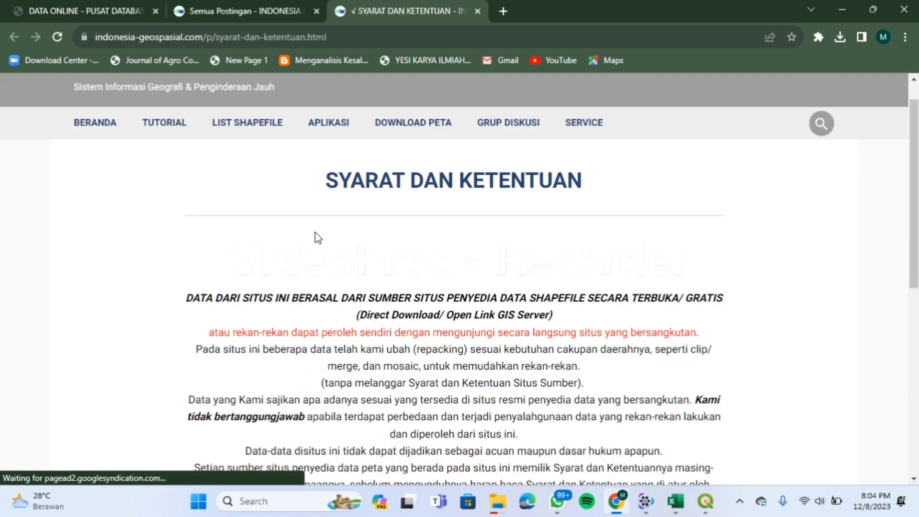
pyautogui.scroll(-2, 315, 234)
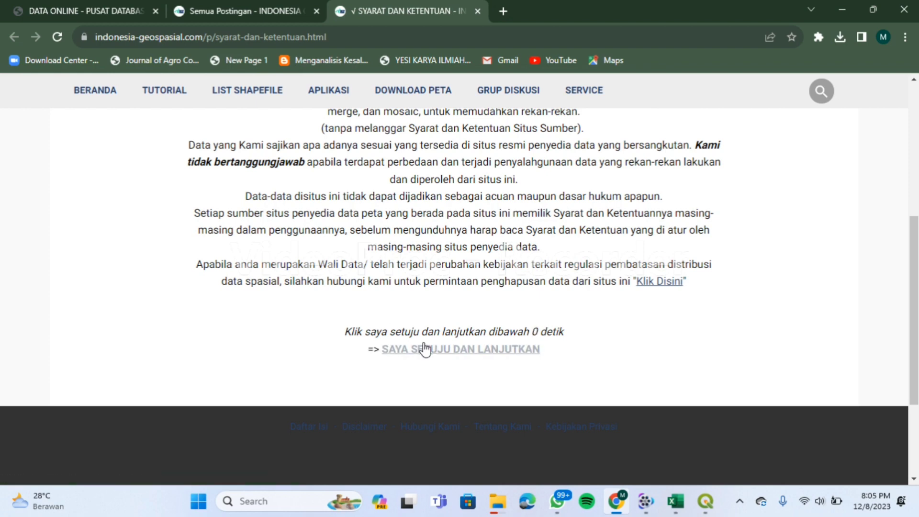
pyautogui.click(428, 353)
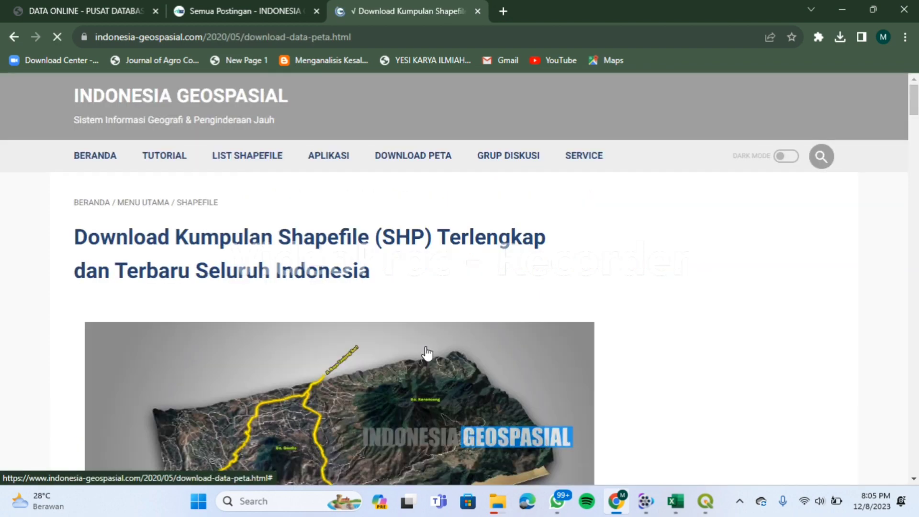
# Open the Batas Administrasi 2022/2023 page showing the 528 MB village-boundary shapefile link.
pyautogui.scroll(-15, 459, 315)
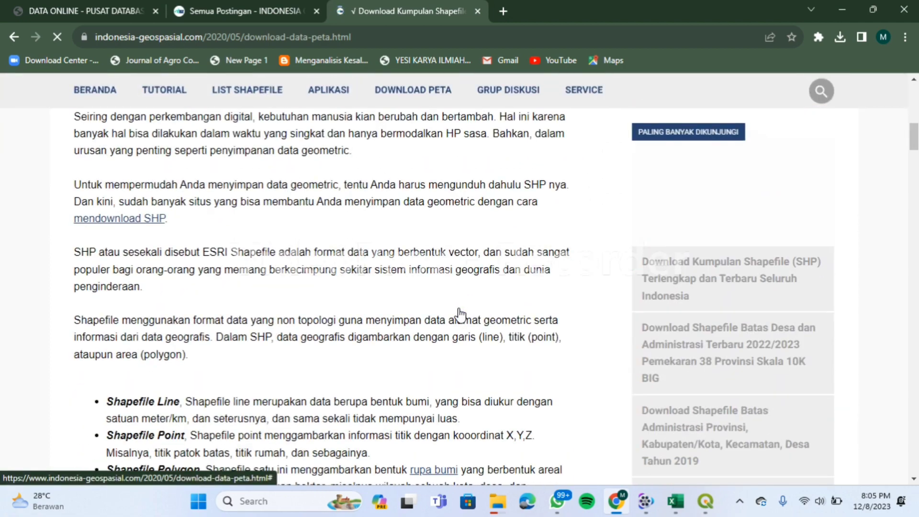
pyautogui.scroll(-6, 460, 315)
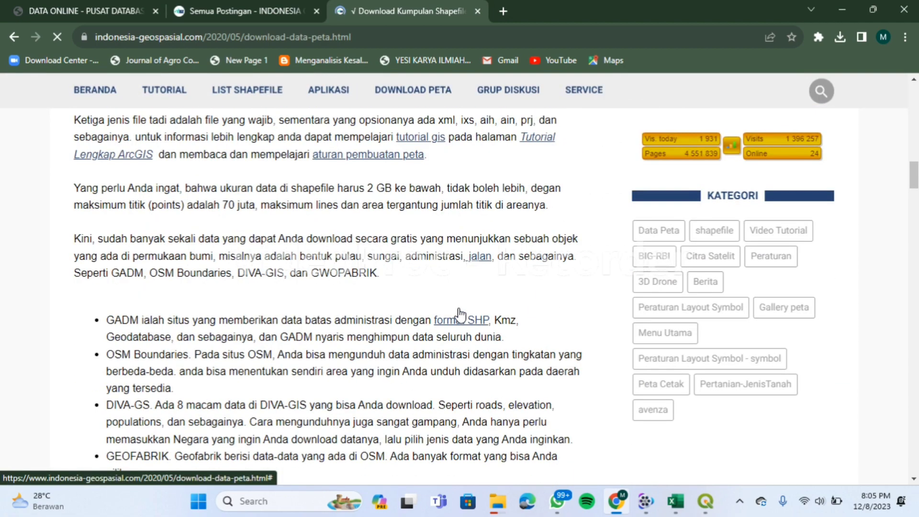
pyautogui.scroll(-10, 460, 314)
pyautogui.scroll(-9, 460, 315)
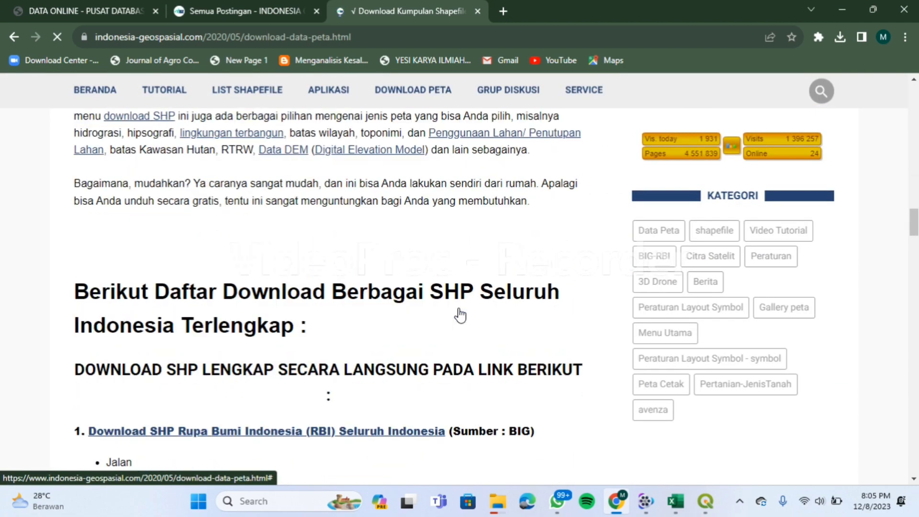
pyautogui.scroll(-2, 460, 315)
pyautogui.click(386, 306)
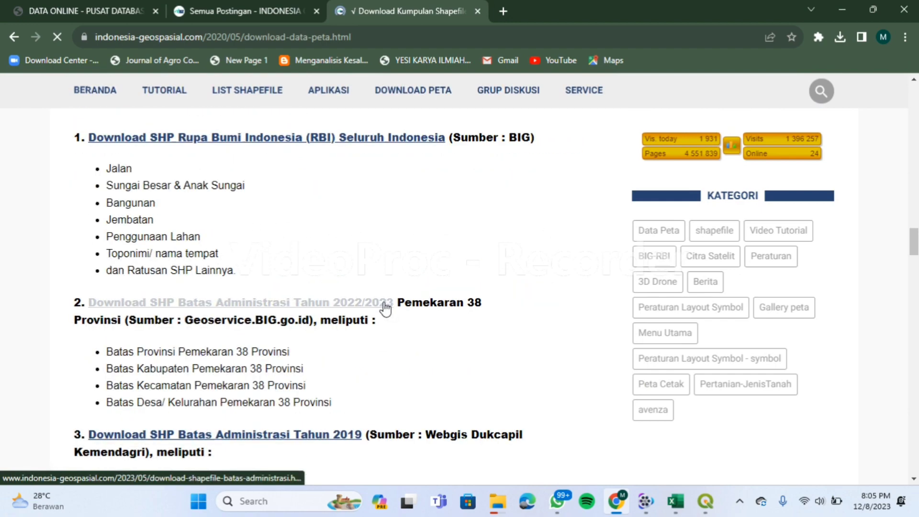
pyautogui.scroll(-15, 395, 318)
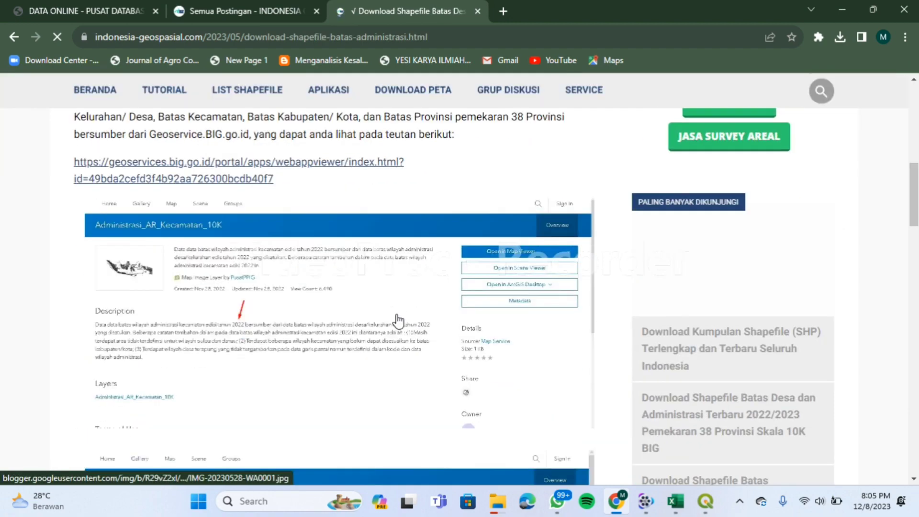
pyautogui.scroll(-8, 398, 321)
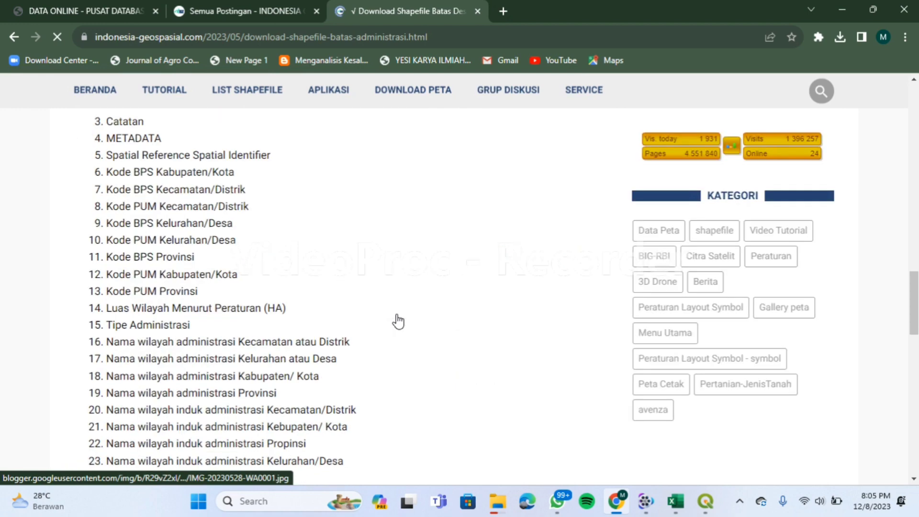
pyautogui.scroll(-12, 398, 321)
pyautogui.scroll(2, 397, 315)
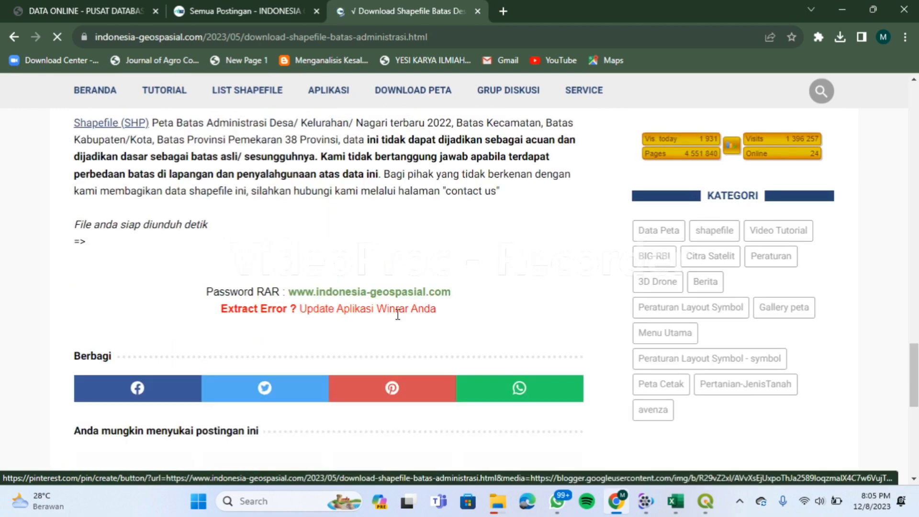
pyautogui.scroll(2, 398, 314)
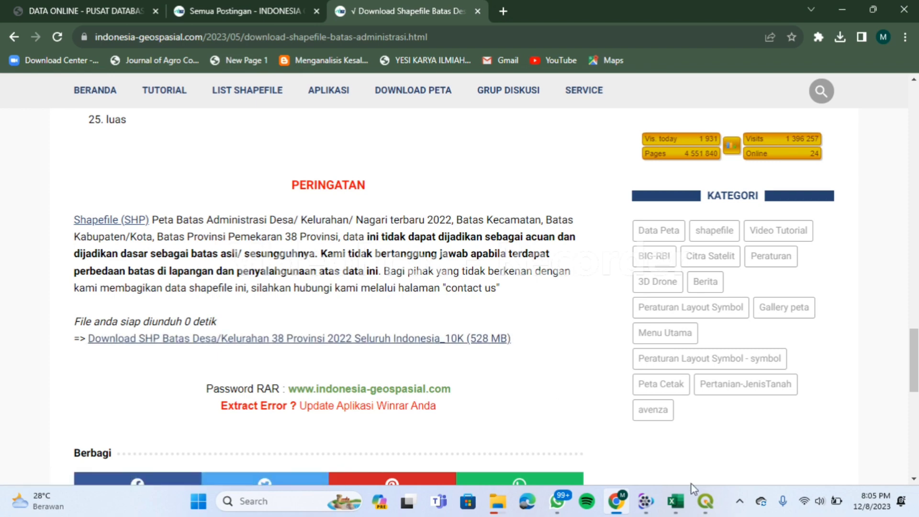
pyautogui.click(705, 502)
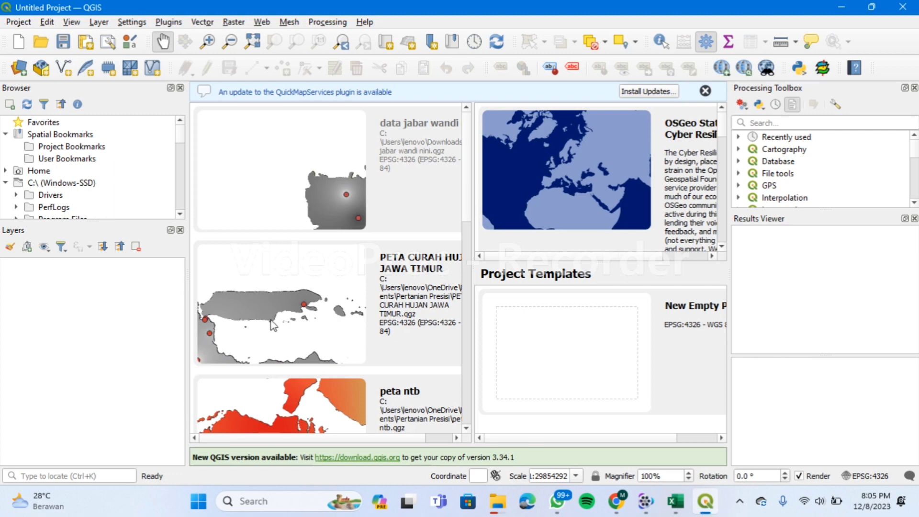
# Add Batas_Wilayah_KelurahanDesa_10K from Downloads > BATAS WILAYAH KELURAHAN-DESA as a layer.
pyautogui.doubleClick(102, 170)
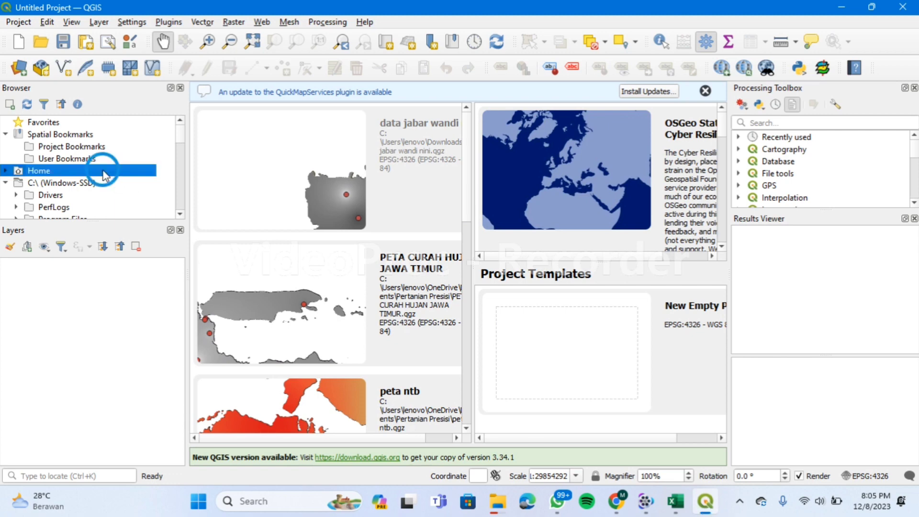
pyautogui.moveTo(181, 140); pyautogui.dragTo(183, 146)
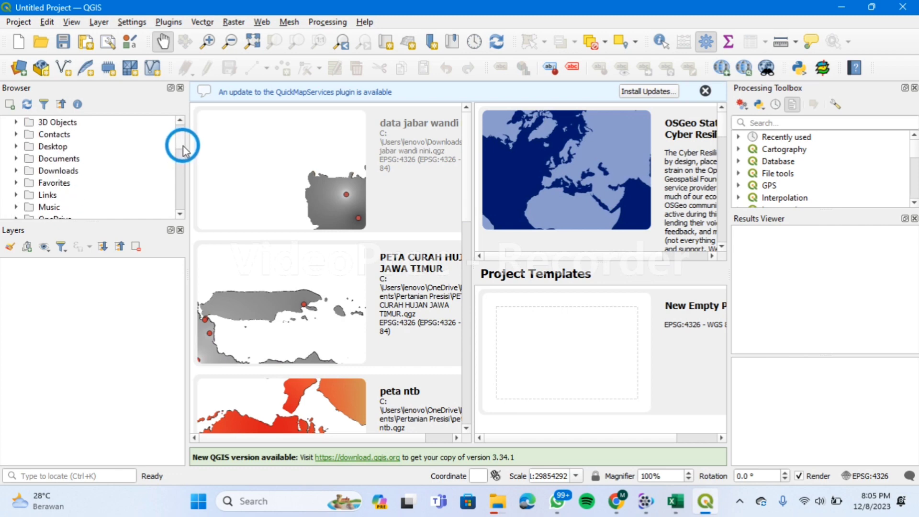
pyautogui.click(98, 173)
pyautogui.doubleClick(98, 172)
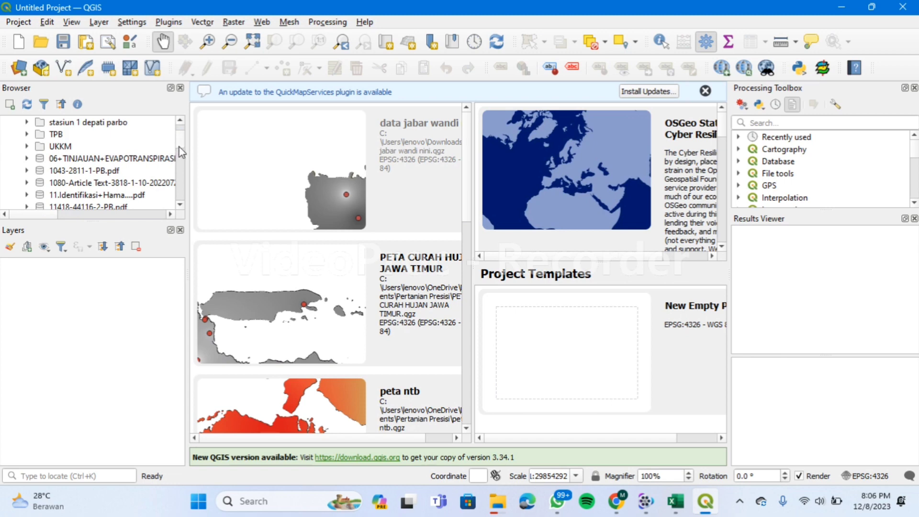
pyautogui.moveTo(179, 148); pyautogui.dragTo(179, 144)
pyautogui.doubleClick(133, 159)
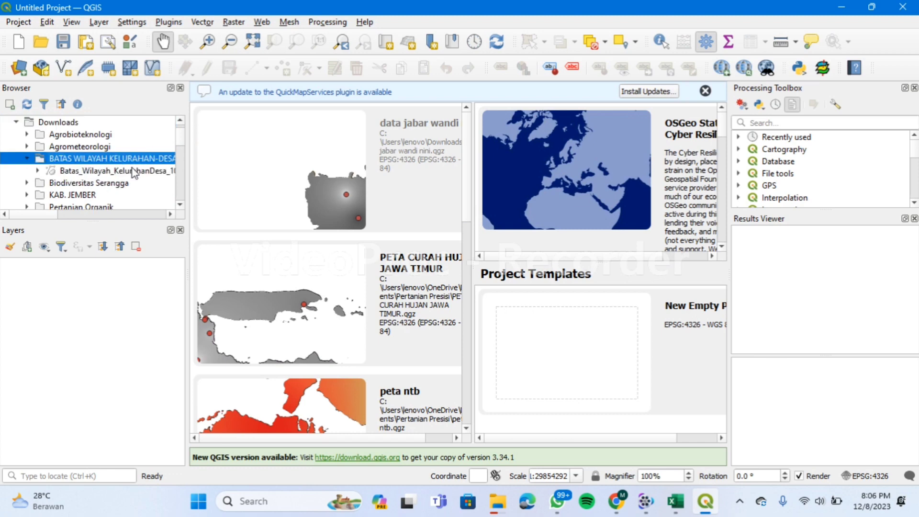
pyautogui.click(134, 171)
pyautogui.doubleClick(133, 172)
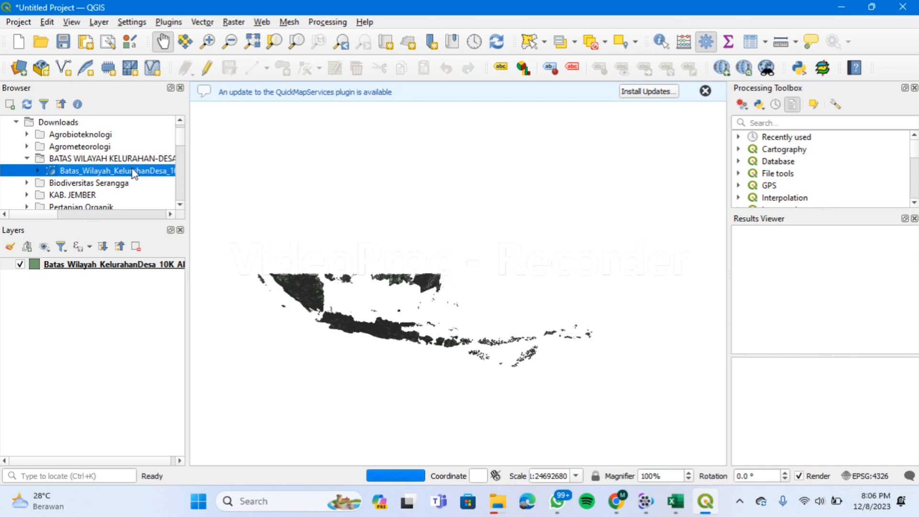
pyautogui.click(119, 267)
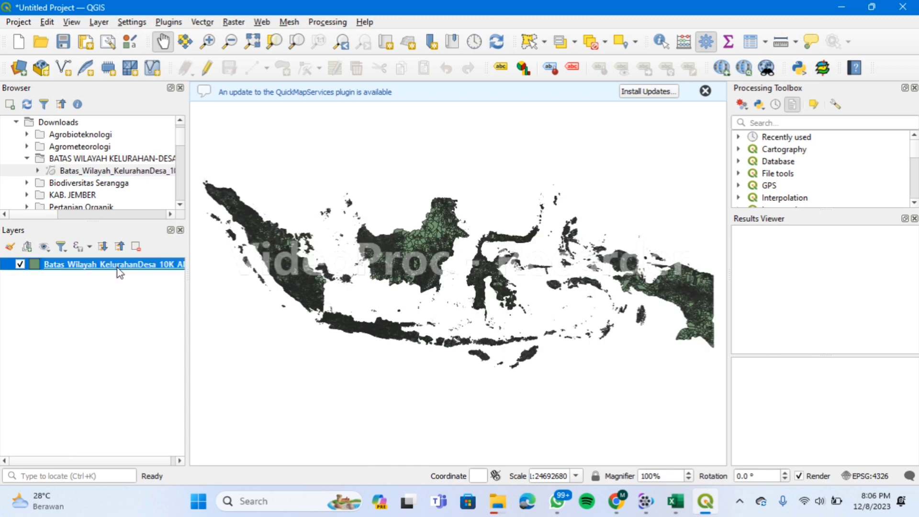
# Filter the village boundary layer to WADMPR = 'Jambi'.
pyautogui.rightClick(120, 271)
pyautogui.click(148, 184)
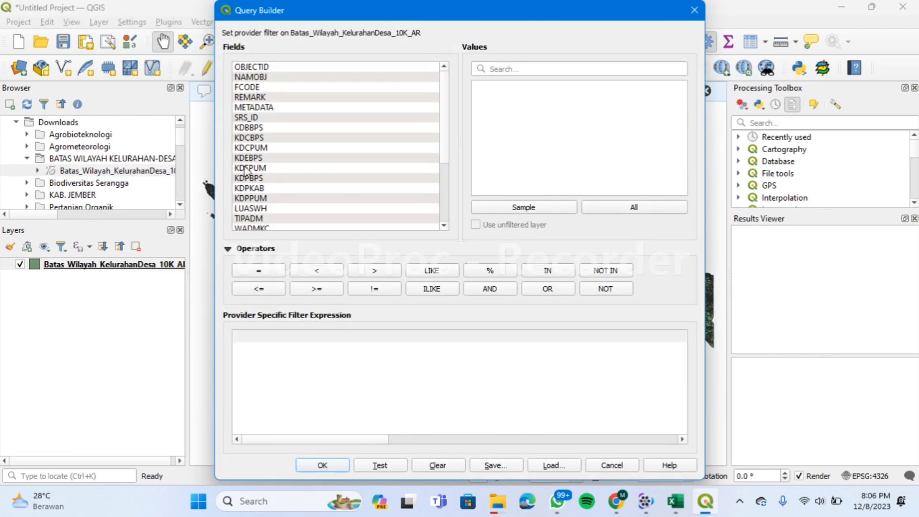
pyautogui.moveTo(446, 160); pyautogui.dragTo(447, 186)
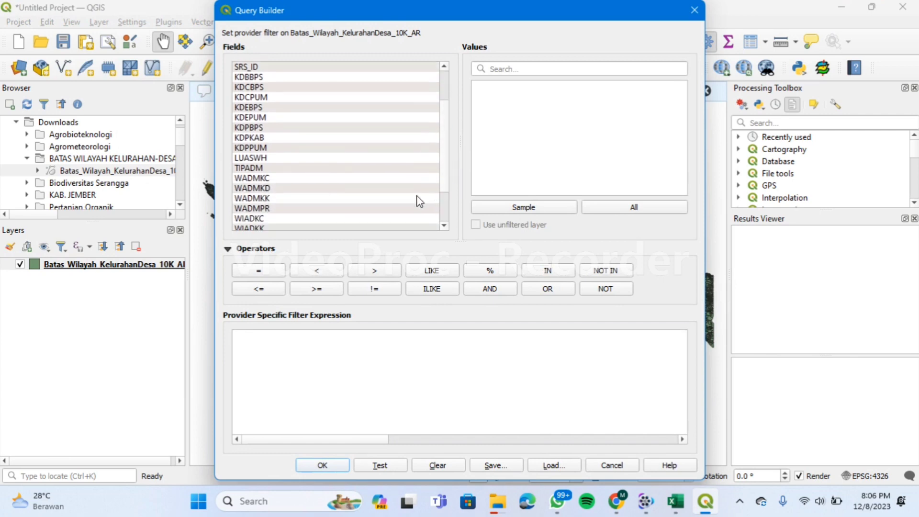
pyautogui.doubleClick(412, 207)
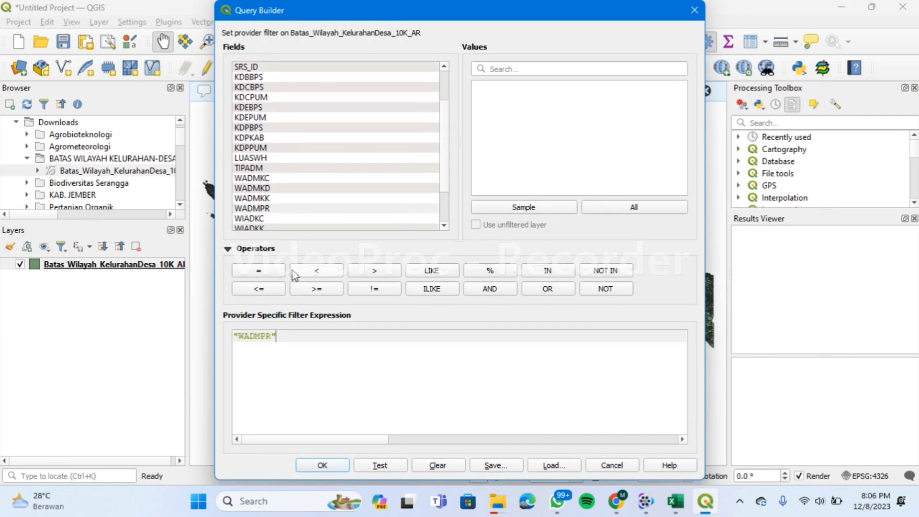
pyautogui.click(274, 273)
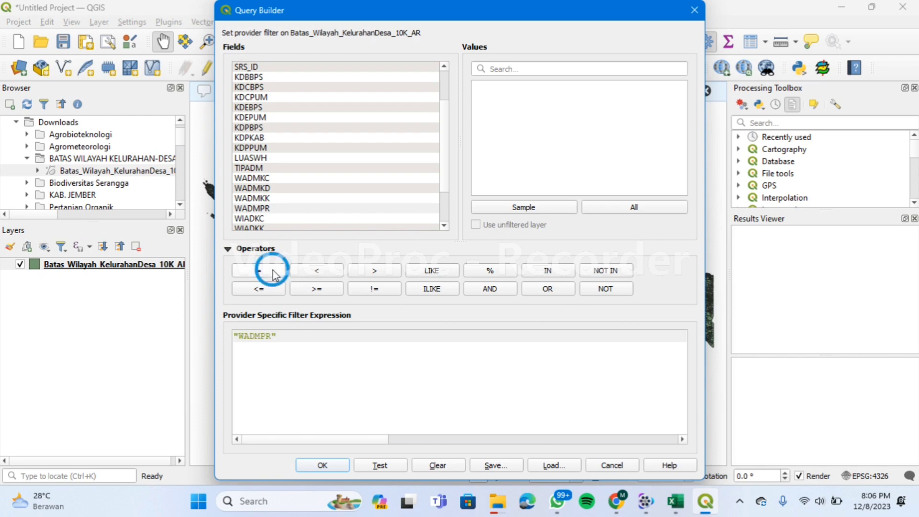
pyautogui.click(655, 211)
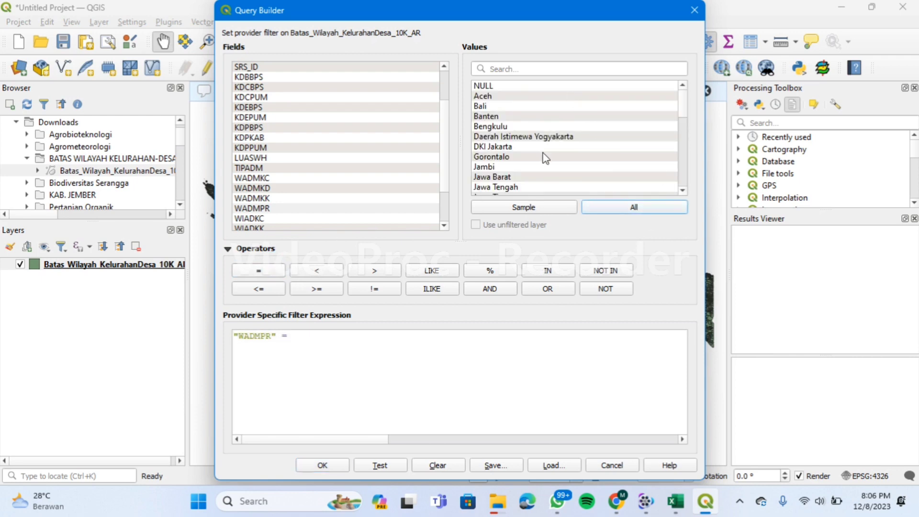
pyautogui.doubleClick(540, 167)
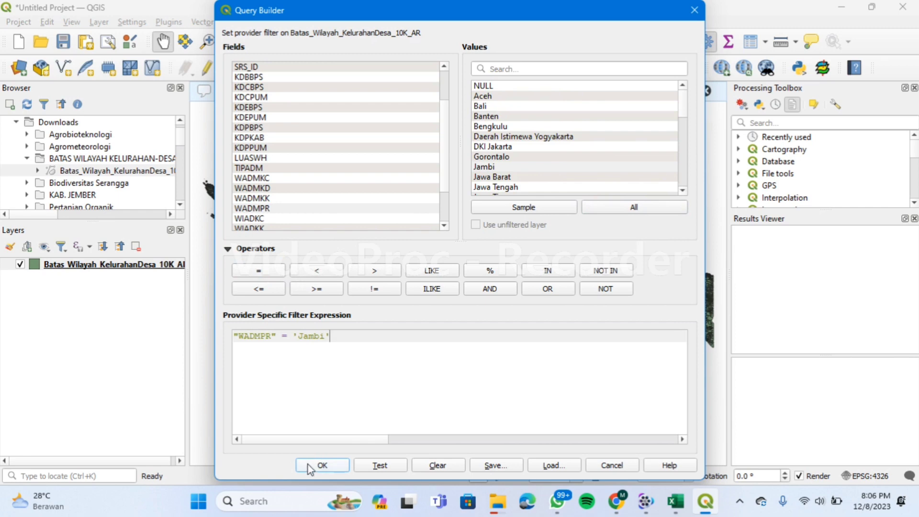
pyautogui.click(310, 464)
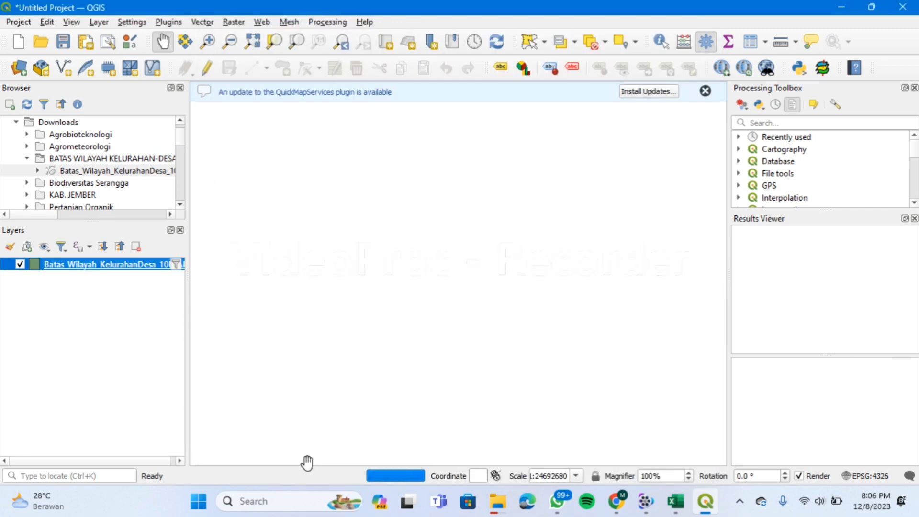
# Zoom the map in on the Jambi province area.
pyautogui.click(208, 42)
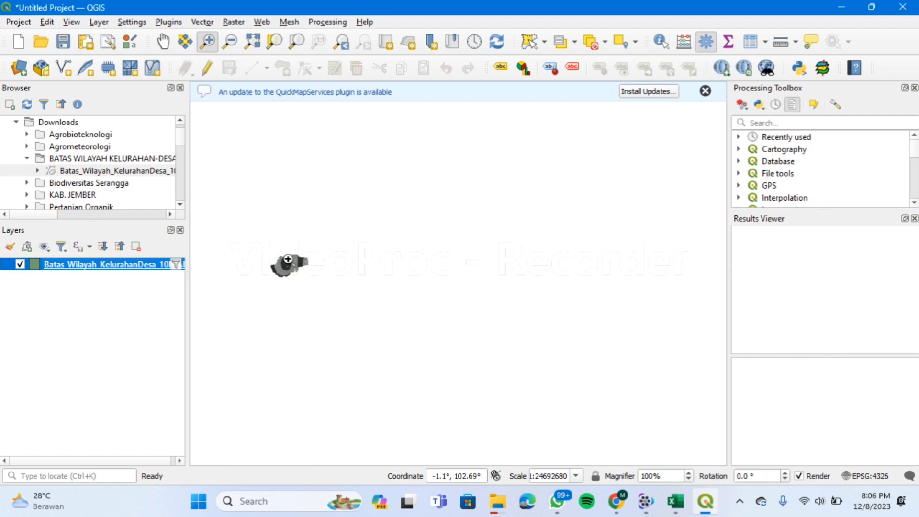
pyautogui.moveTo(252, 246); pyautogui.dragTo(317, 292)
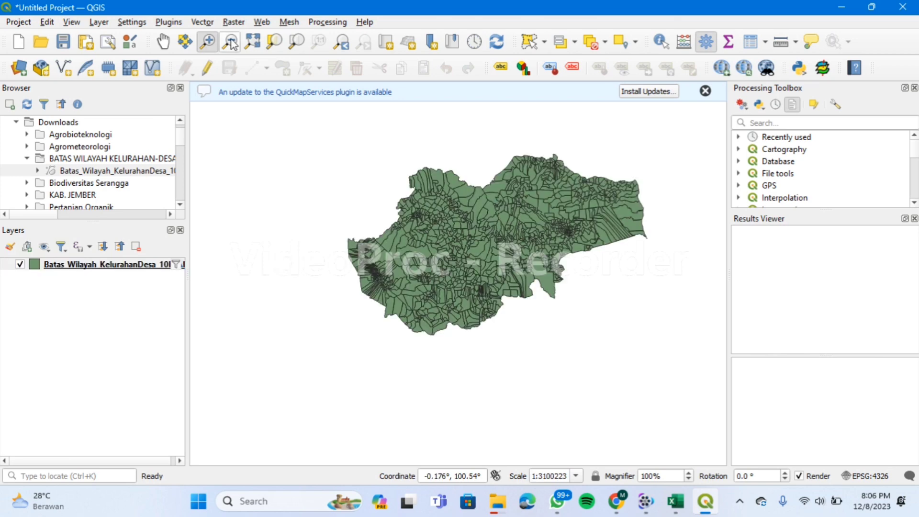
pyautogui.click(161, 45)
pyautogui.click(129, 266)
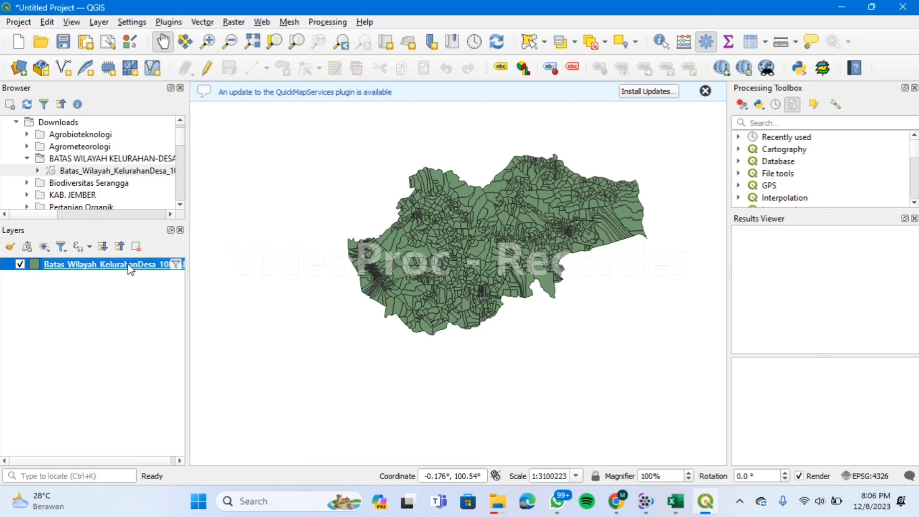
pyautogui.click(98, 21)
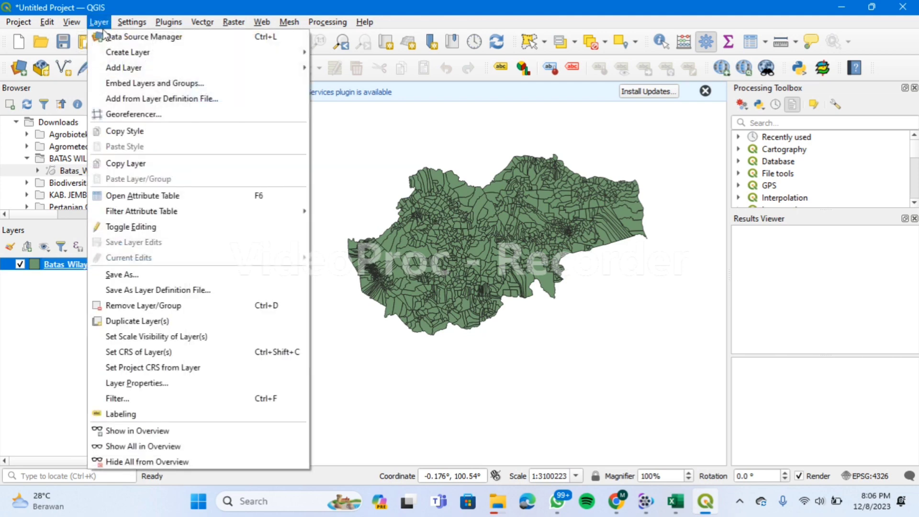
# Choose data curah hujan jambi.csv as the source of a new delimited text layer.
pyautogui.moveTo(123, 69)
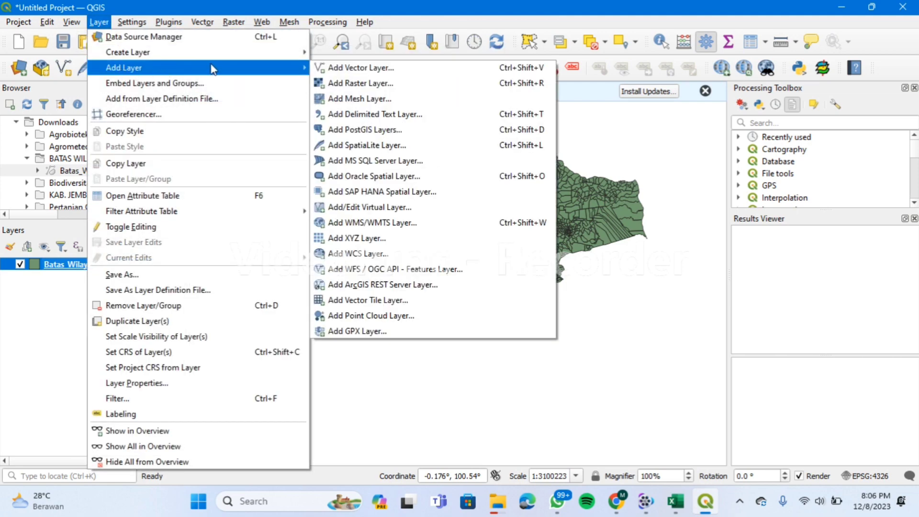
pyautogui.click(341, 115)
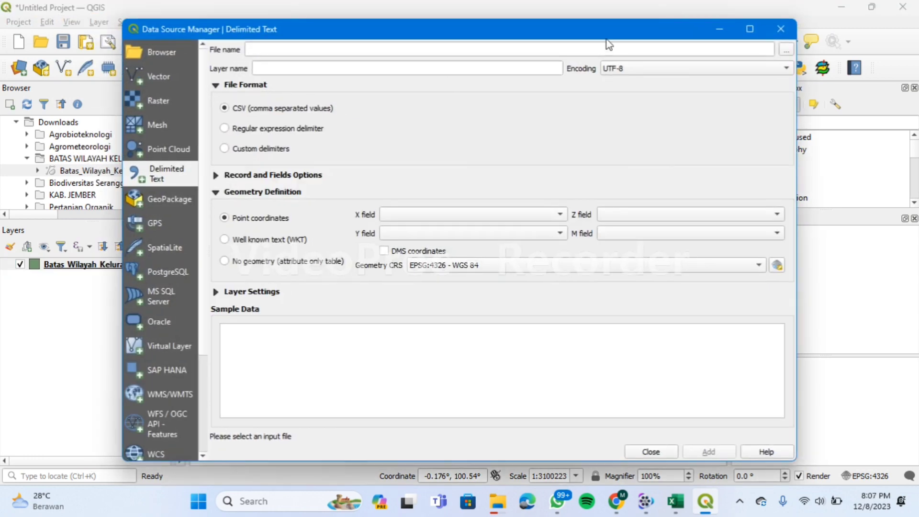
pyautogui.click(784, 52)
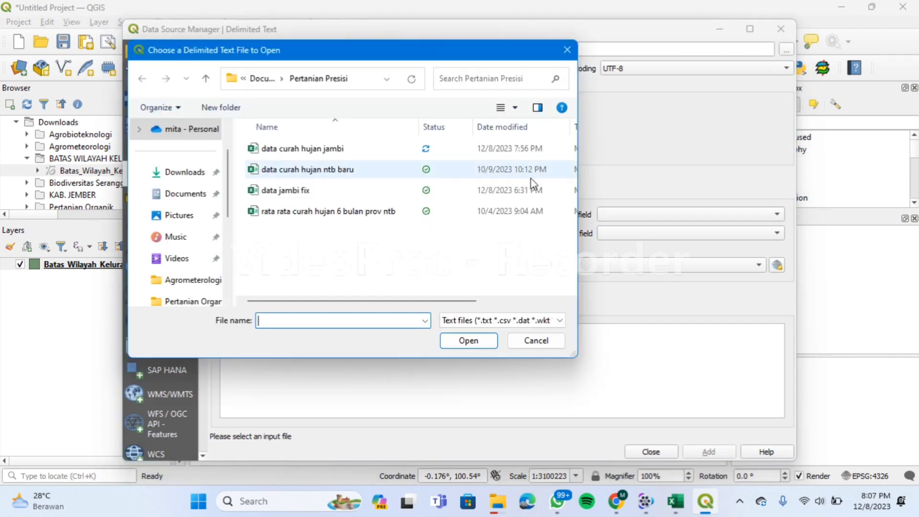
pyautogui.click(469, 152)
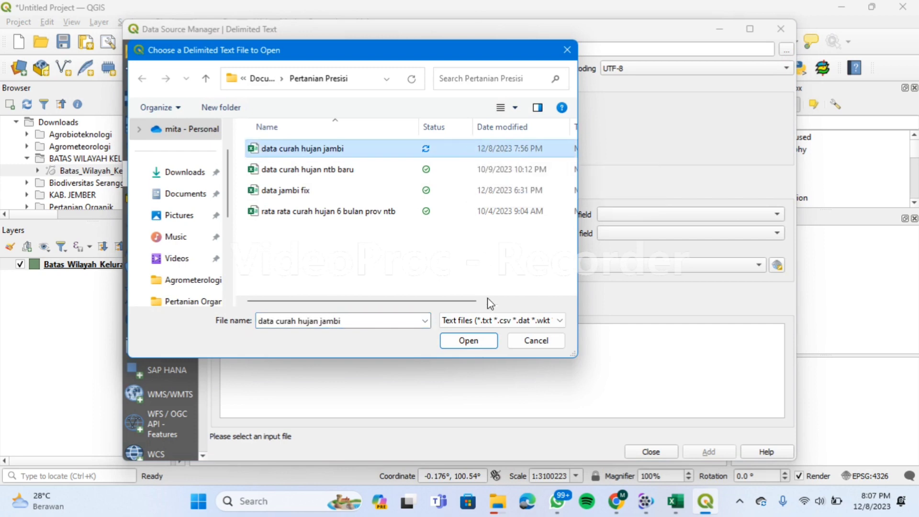
pyautogui.click(470, 340)
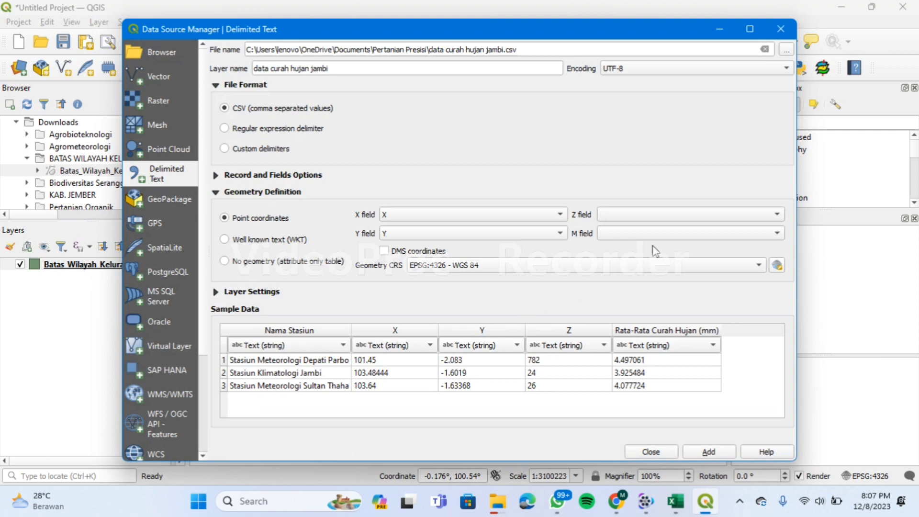
# Set Z field Z, M field Rata-Rata Curah Hujan (mm) and project CRS EPSG:4326, then add the points.
pyautogui.click(651, 217)
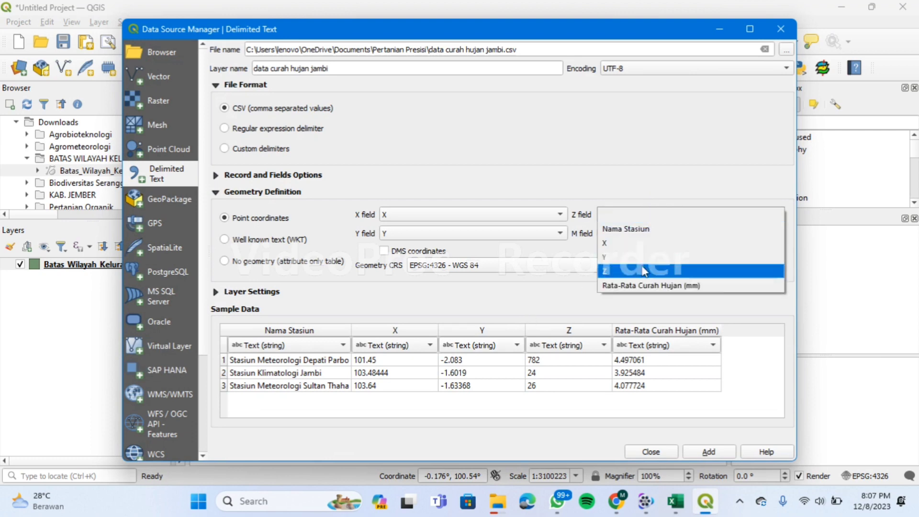
pyautogui.click(644, 270)
pyautogui.click(636, 234)
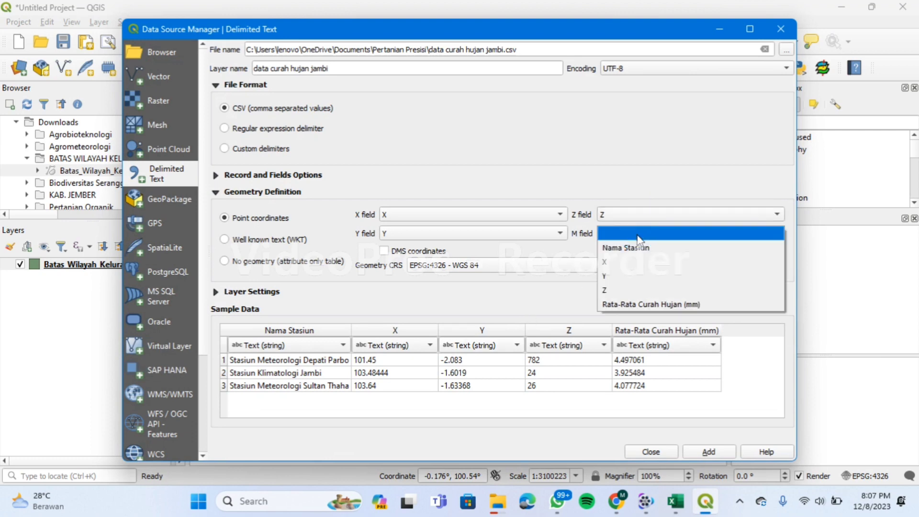
pyautogui.click(644, 304)
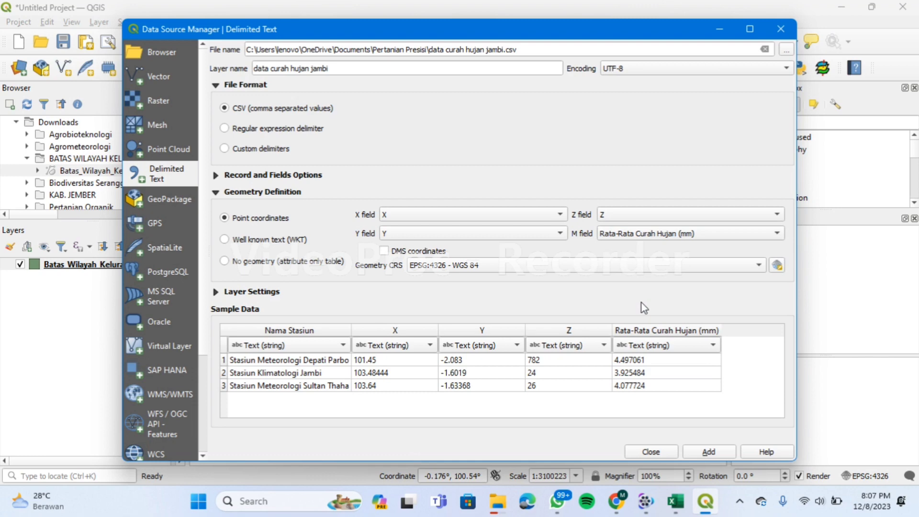
pyautogui.click(607, 266)
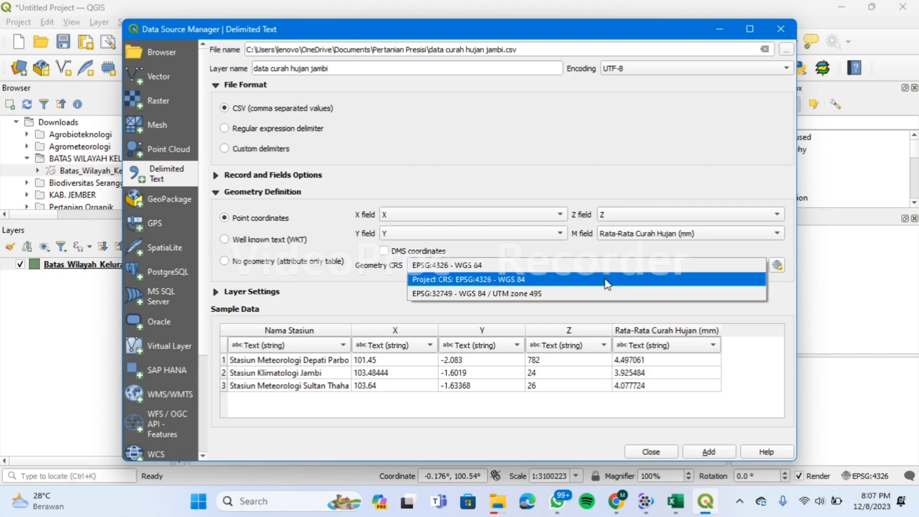
pyautogui.click(606, 280)
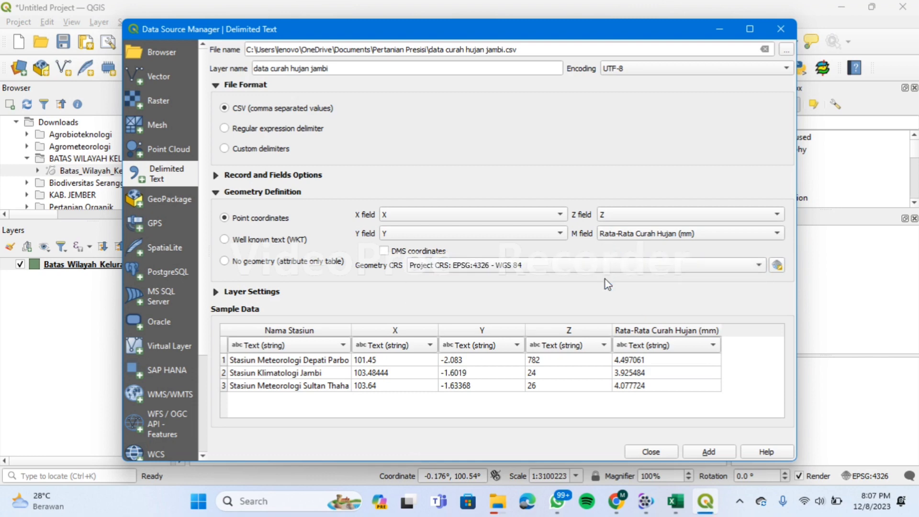
pyautogui.click(707, 453)
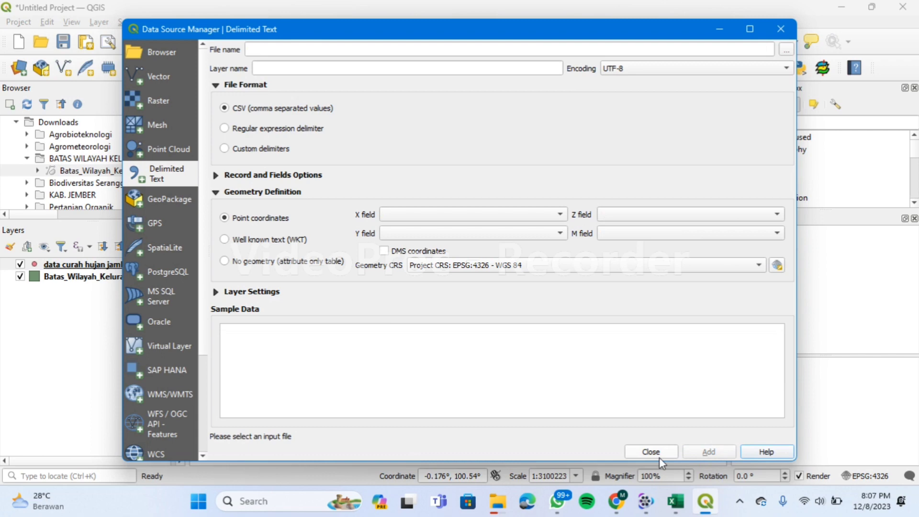
pyautogui.click(656, 453)
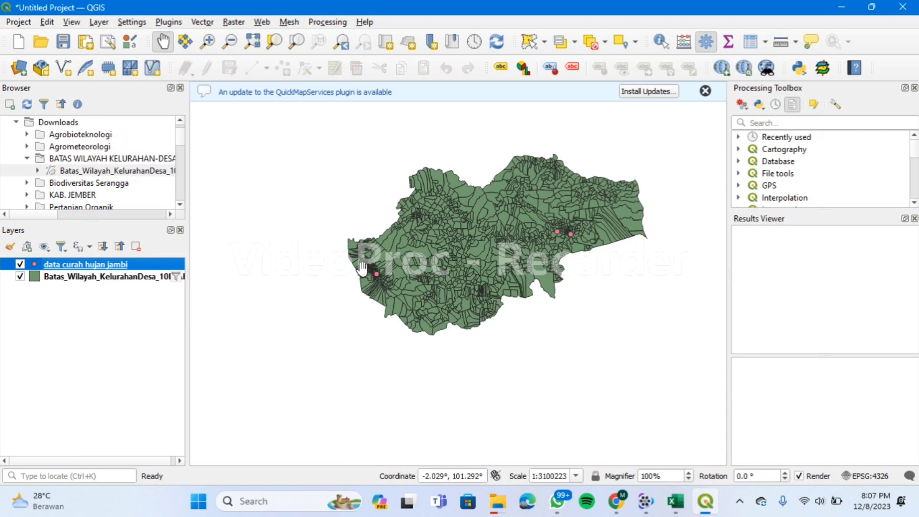
pyautogui.click(769, 123)
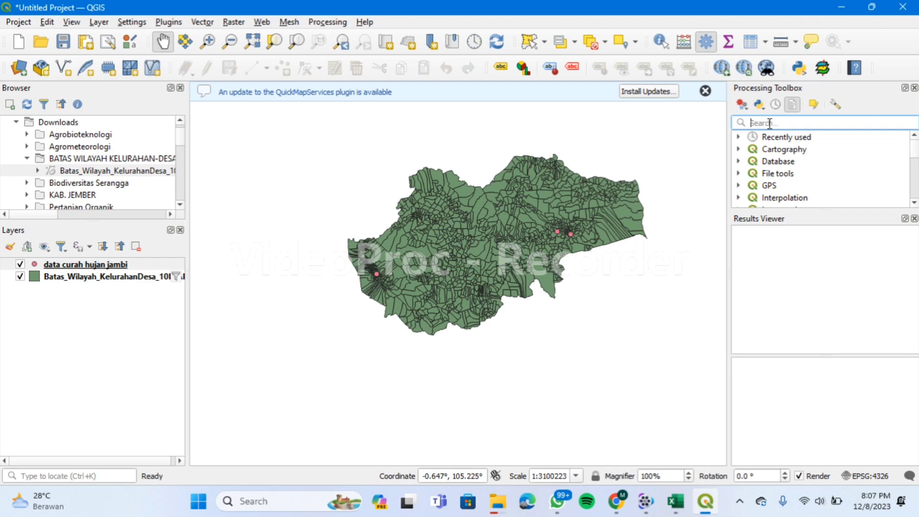
# Start IDW interpolation of Rata-Rata Curah Hujan (mm) from the data curah hujan jambi points.
pyautogui.write('idw')
pyautogui.press('Return')
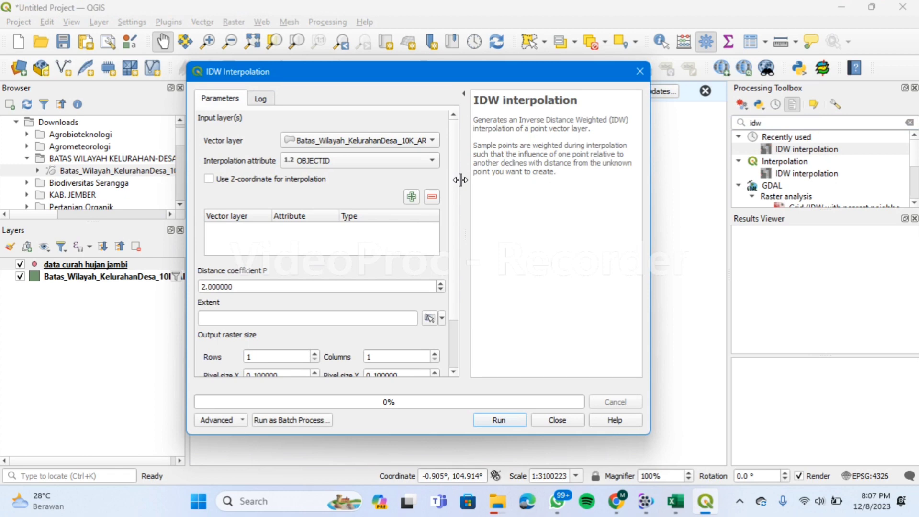
pyautogui.click(420, 141)
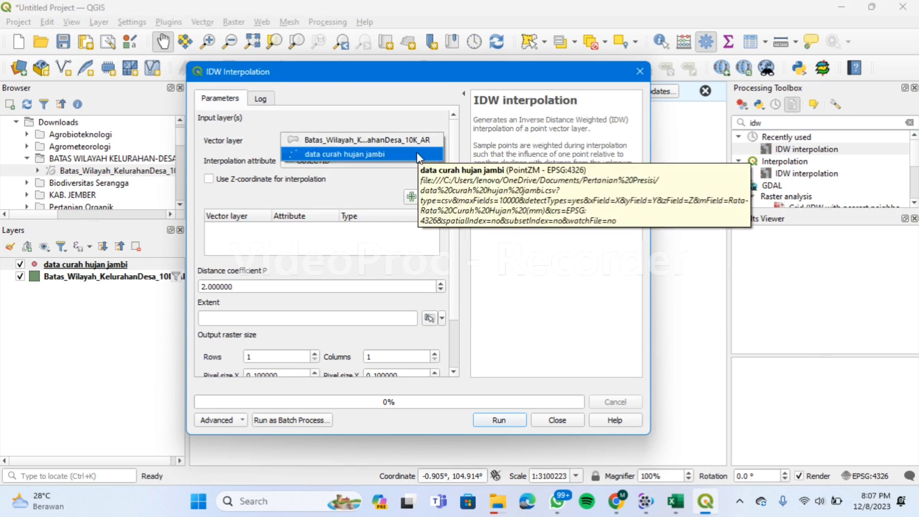
pyautogui.click(419, 154)
pyautogui.click(411, 162)
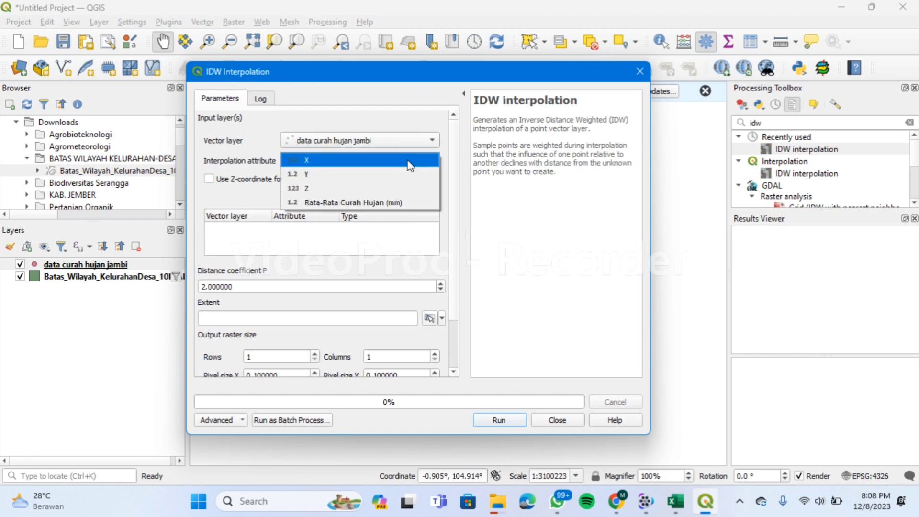
pyautogui.click(408, 202)
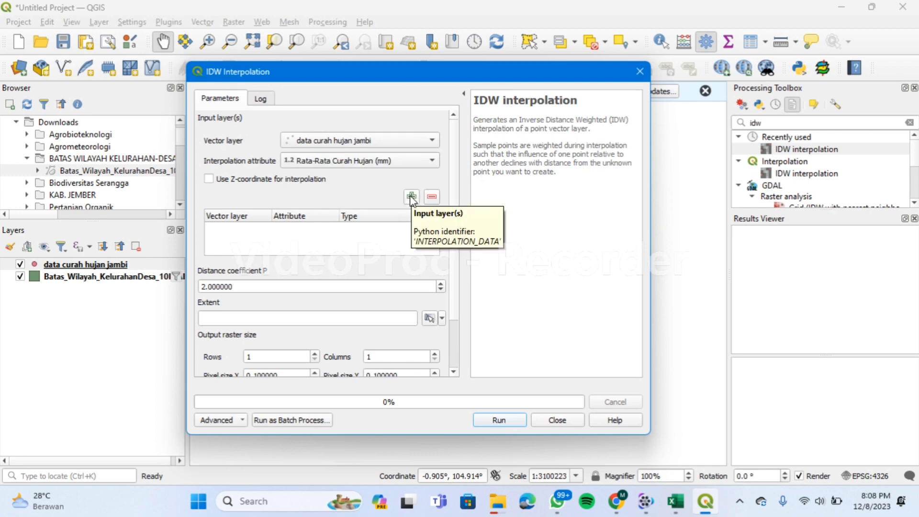
pyautogui.click(411, 197)
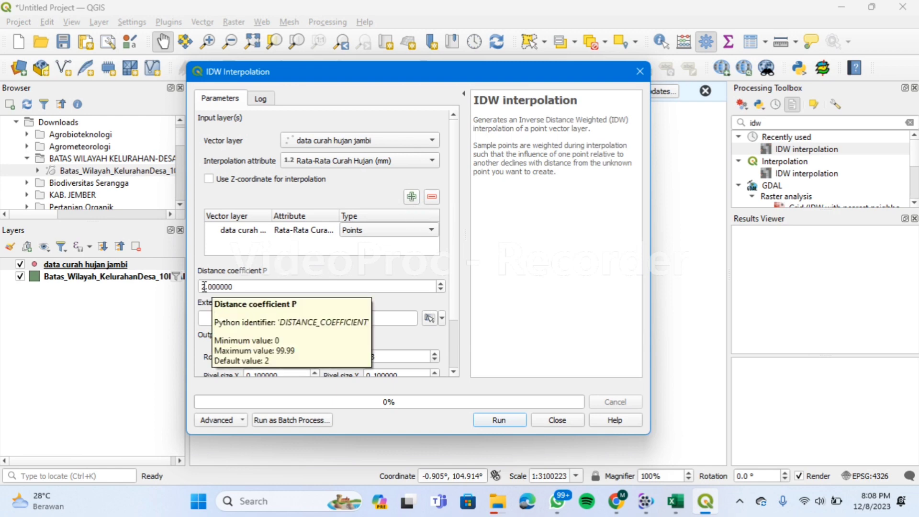
# Use distance coefficient 1, Batas_Wilayah_KelurahanDesa_10K_AR extent and 1000 rows, then run the interpolation.
pyautogui.click(203, 286)
pyautogui.press('Delete')
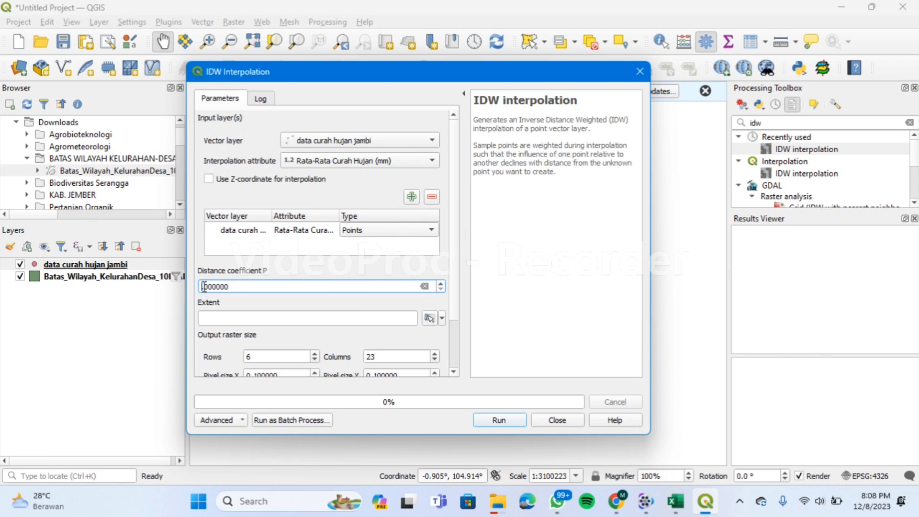
pyautogui.write('1')
pyautogui.click(441, 319)
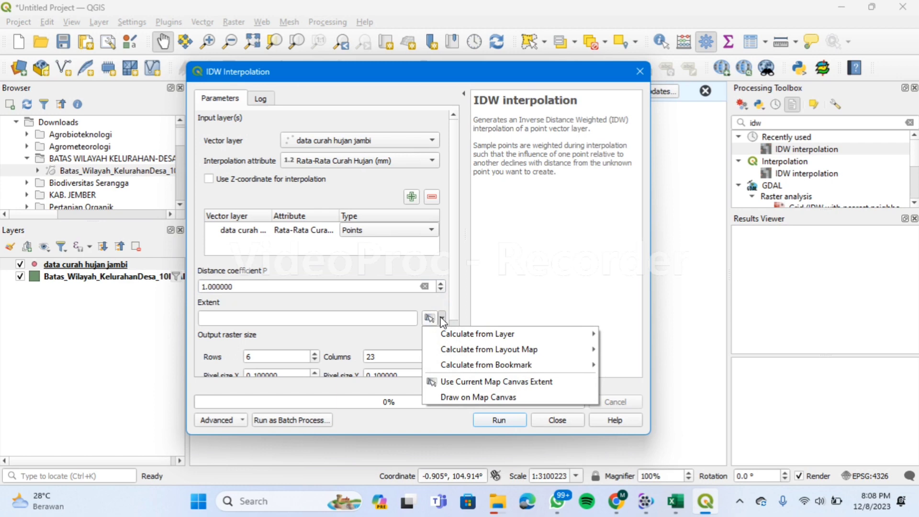
pyautogui.moveTo(460, 335)
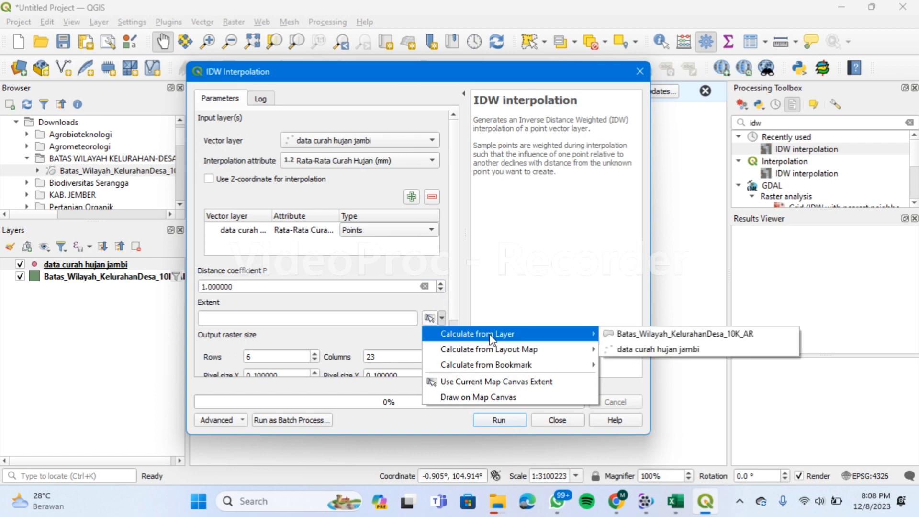
pyautogui.click(606, 334)
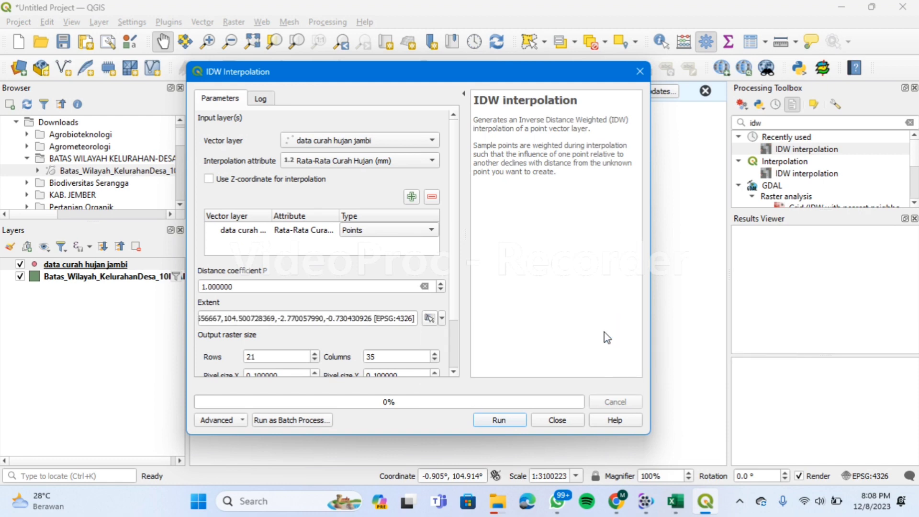
pyautogui.click(262, 354)
pyautogui.press('BackSpace')
pyautogui.press('BackSpace')
pyautogui.write('1000')
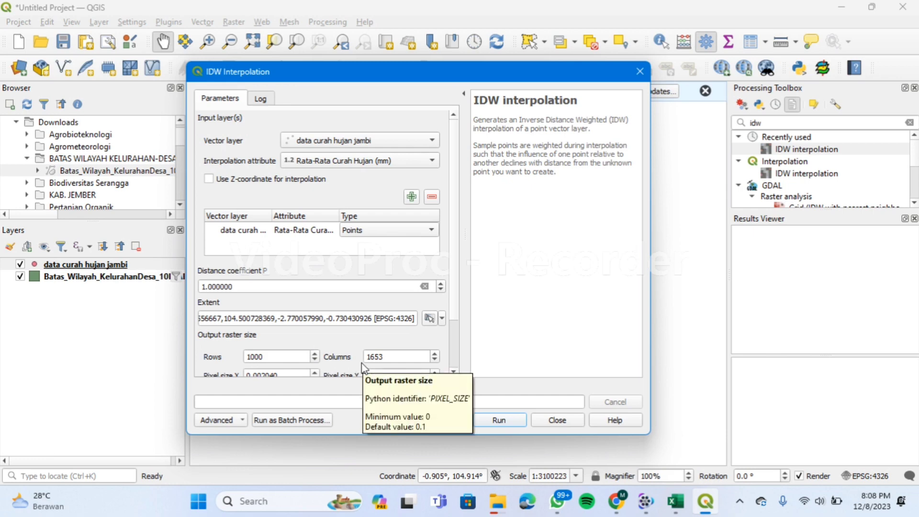
pyautogui.click(478, 423)
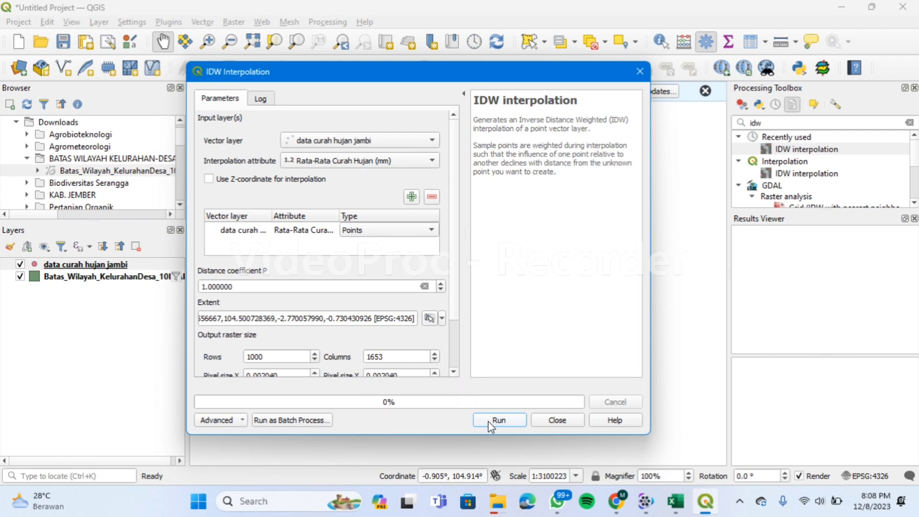
pyautogui.click(490, 421)
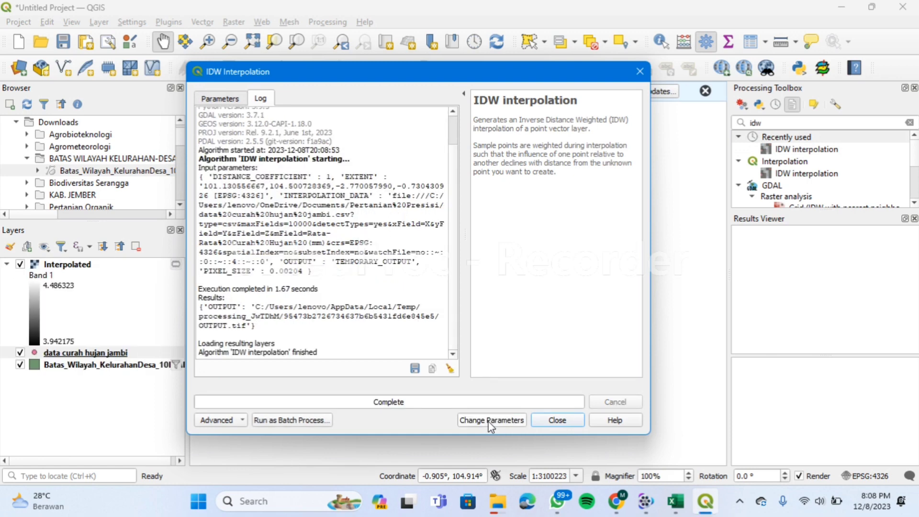
pyautogui.click(550, 420)
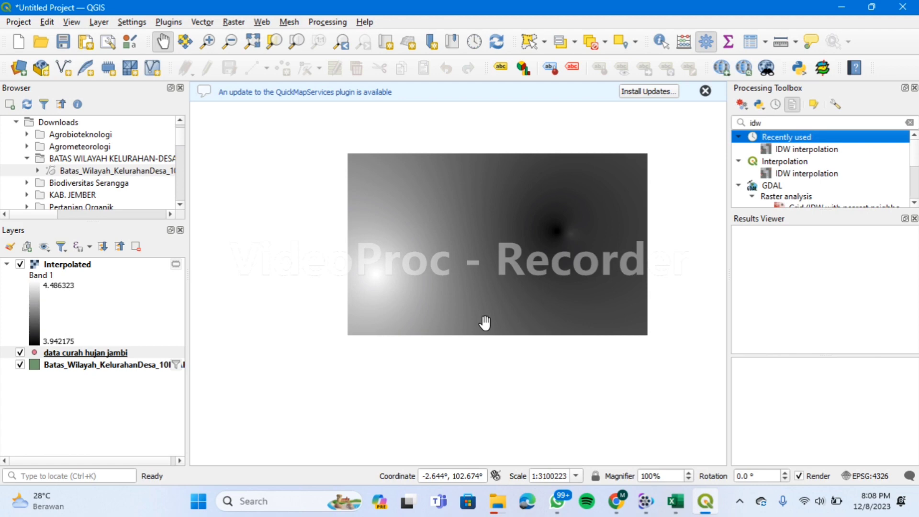
# Open Clip Raster by Mask Layer with Interpolated as the input raster.
pyautogui.click(233, 22)
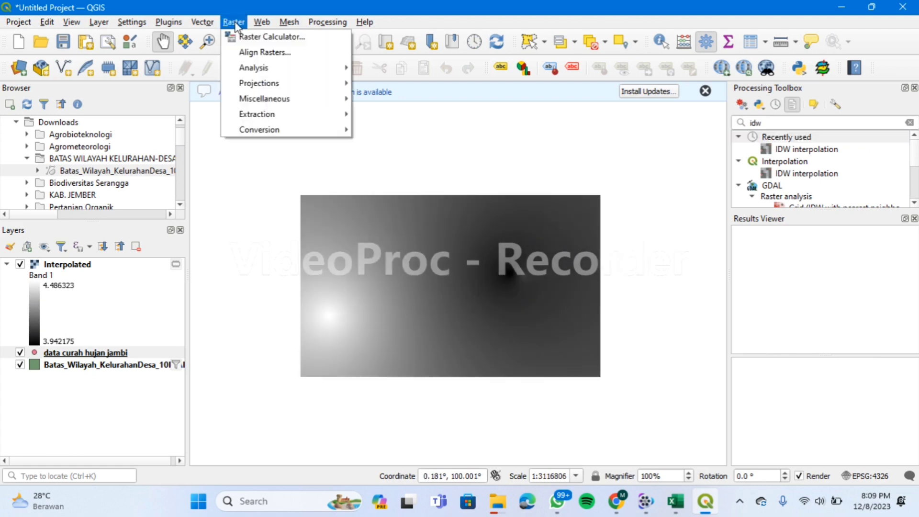
pyautogui.moveTo(299, 115)
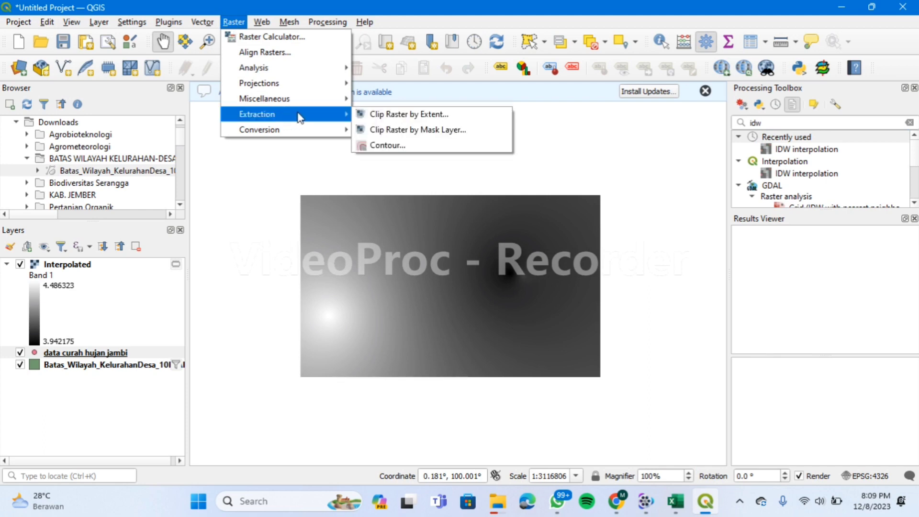
pyautogui.click(384, 131)
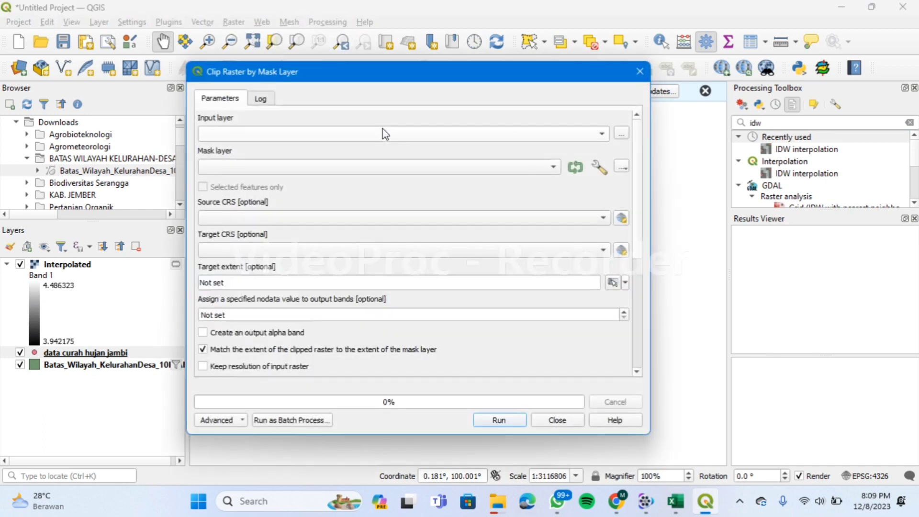
pyautogui.click(477, 135)
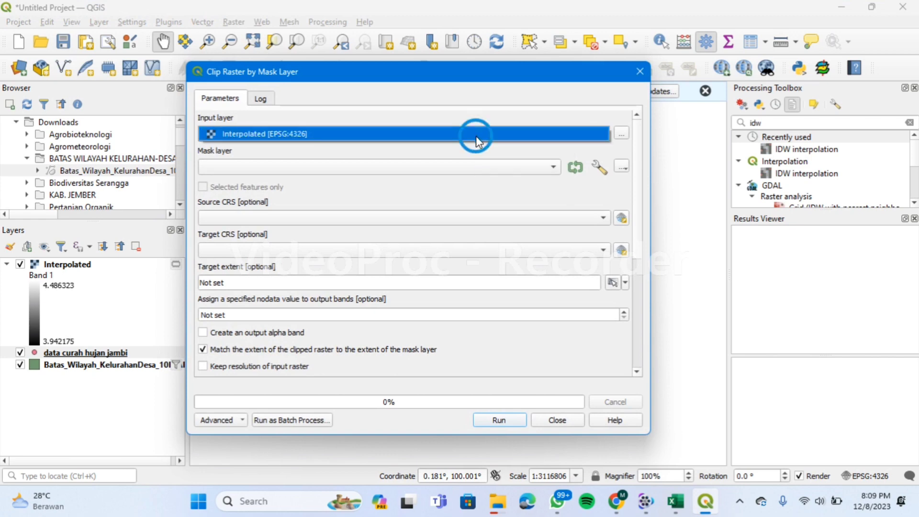
pyautogui.click(476, 136)
pyautogui.scroll(-1, 485, 173)
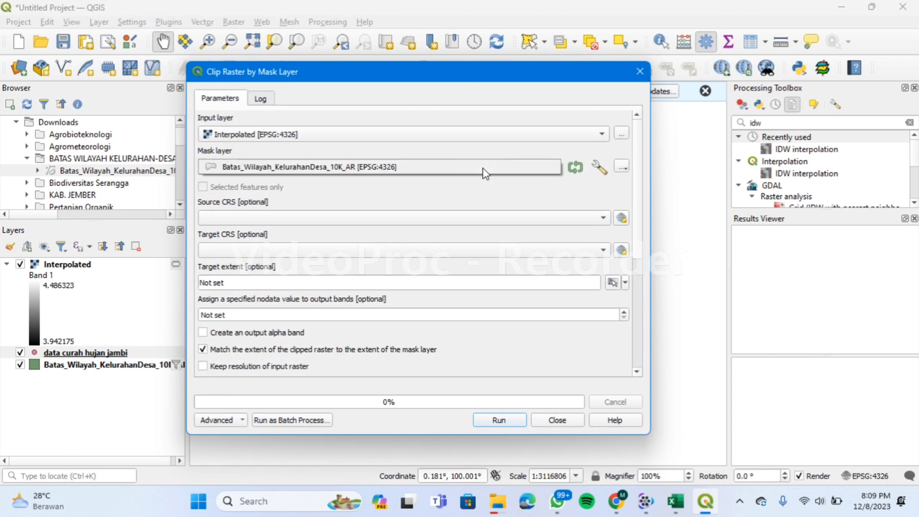
# Mask with Batas_Wilayah_KelurahanDesa_10K_AR, set source and target CRS to EPSG:4326, and run the clip.
pyautogui.click(482, 169)
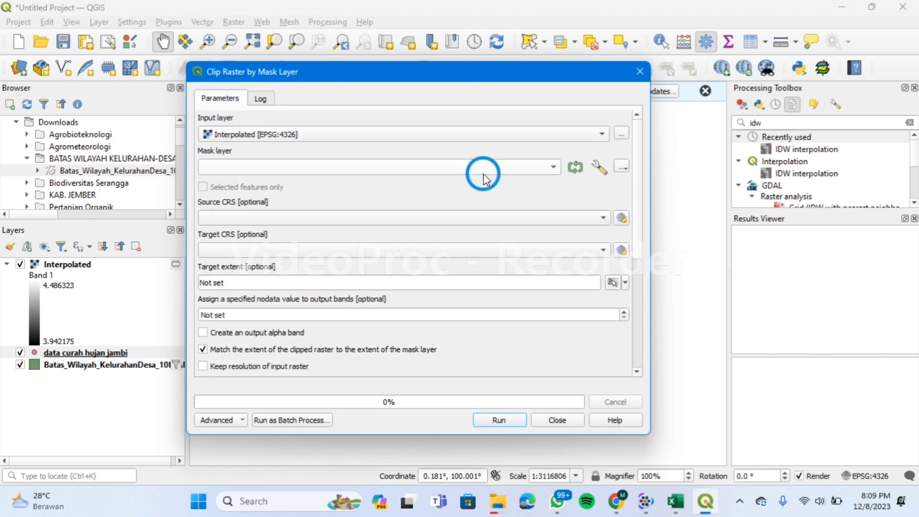
pyautogui.click(504, 220)
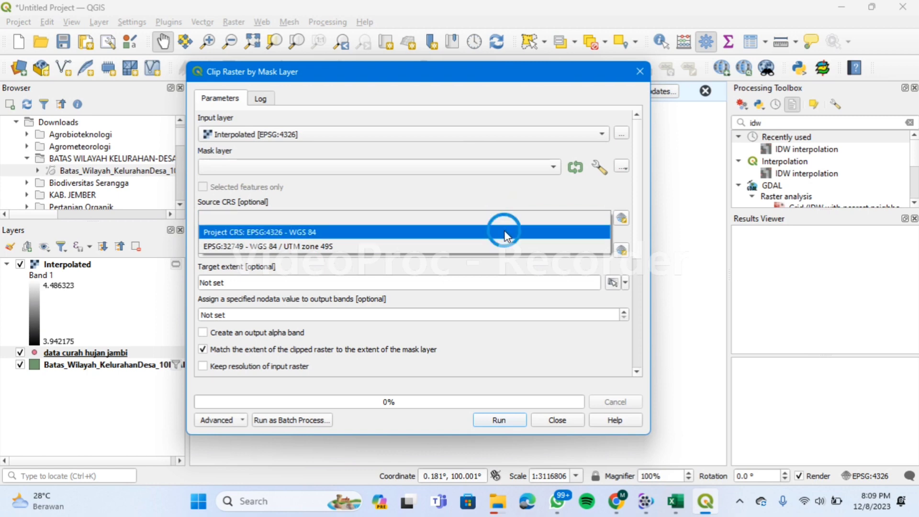
pyautogui.click(505, 232)
pyautogui.click(503, 251)
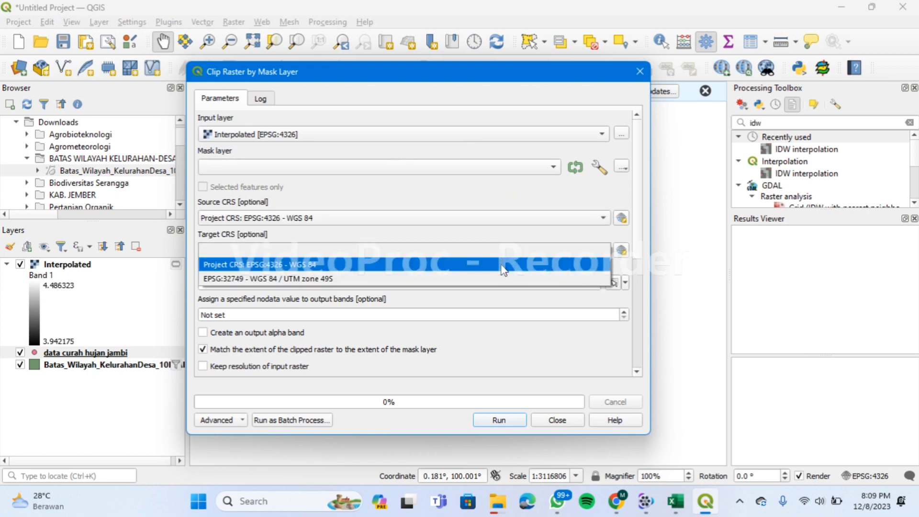
pyautogui.click(503, 264)
pyautogui.scroll(-1, 507, 166)
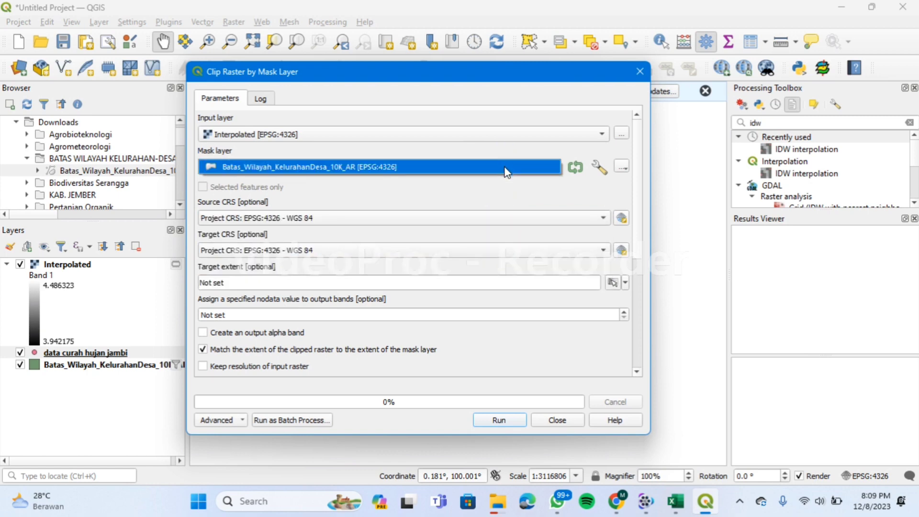
pyautogui.click(504, 166)
pyautogui.click(519, 167)
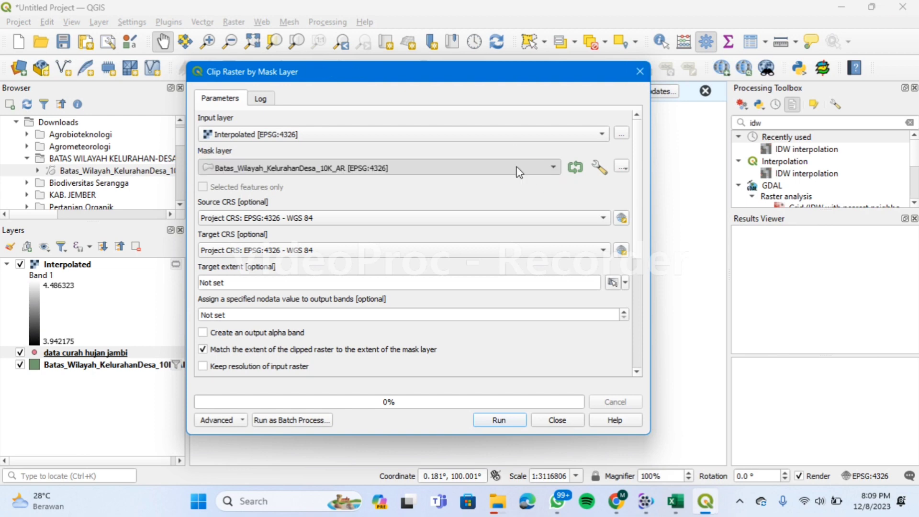
pyautogui.click(498, 420)
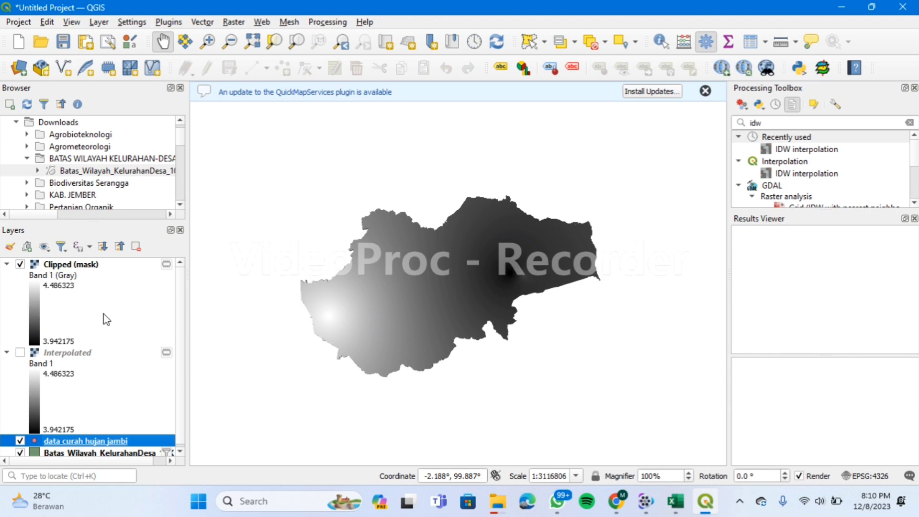
# Render Clipped (mask) with the Spectral pseudocolor ramp, then begin a layout titled 'interpolasi curah hujan jambi'.
pyautogui.doubleClick(103, 314)
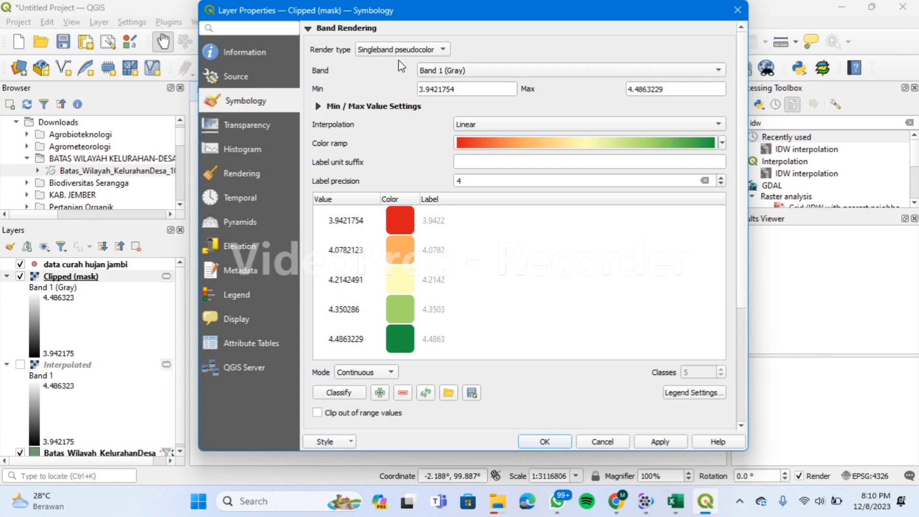
pyautogui.click(721, 143)
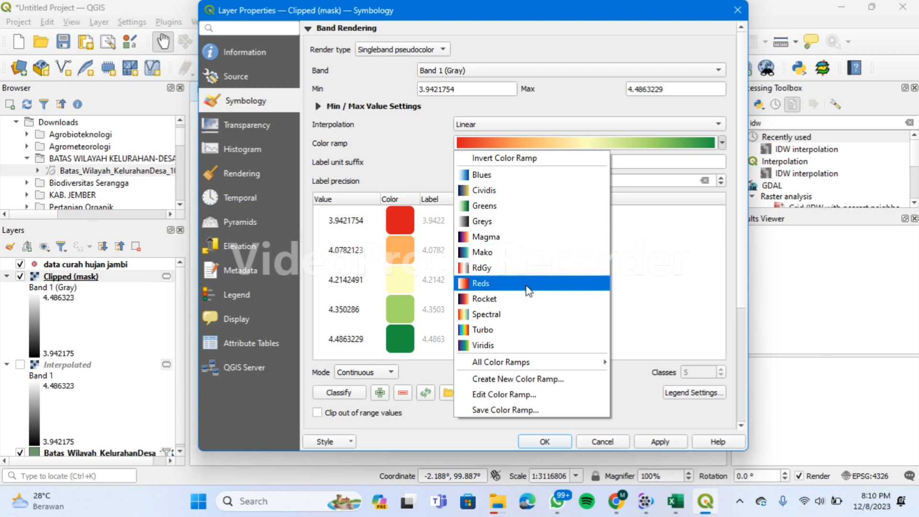
pyautogui.click(486, 314)
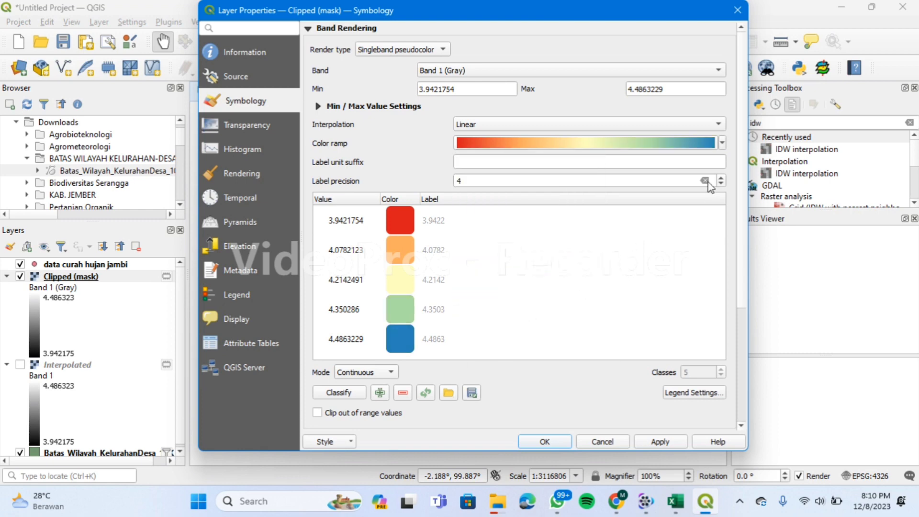
pyautogui.click(721, 142)
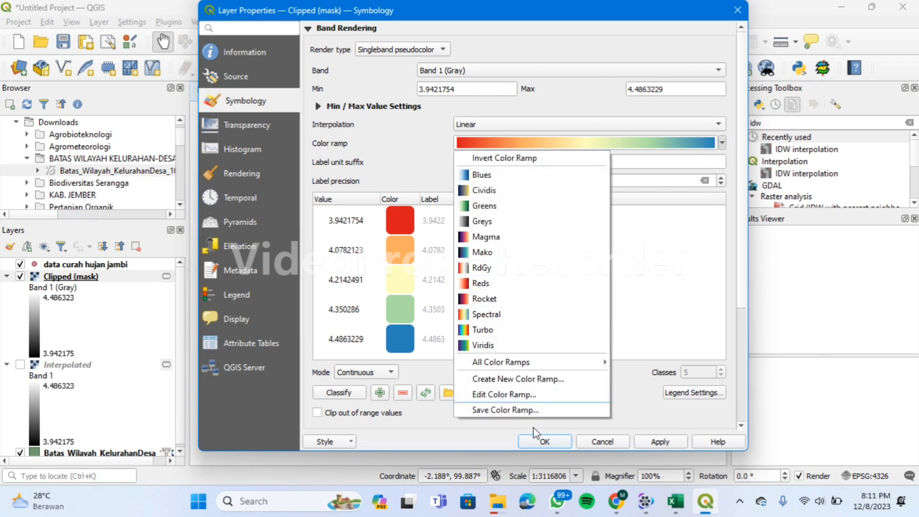
pyautogui.click(531, 445)
pyautogui.click(531, 443)
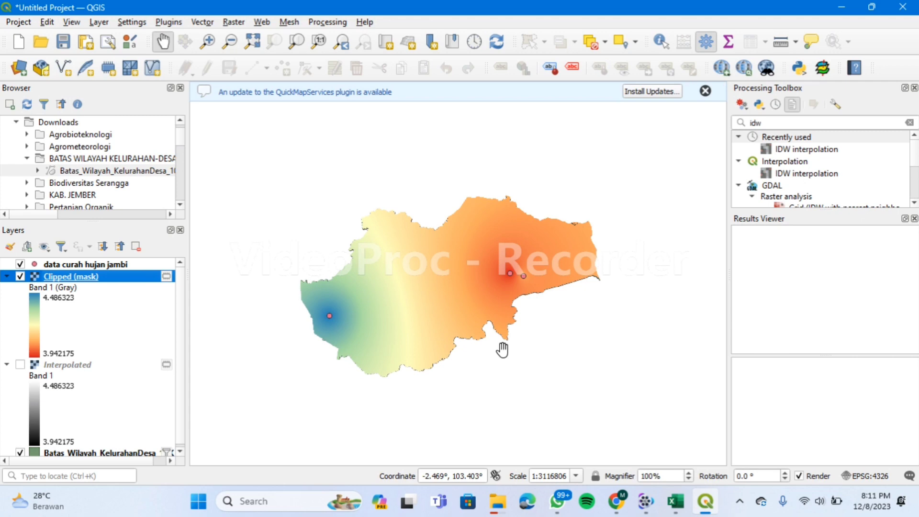
pyautogui.hotkey('ctrl', 'p')
pyautogui.write('inter')
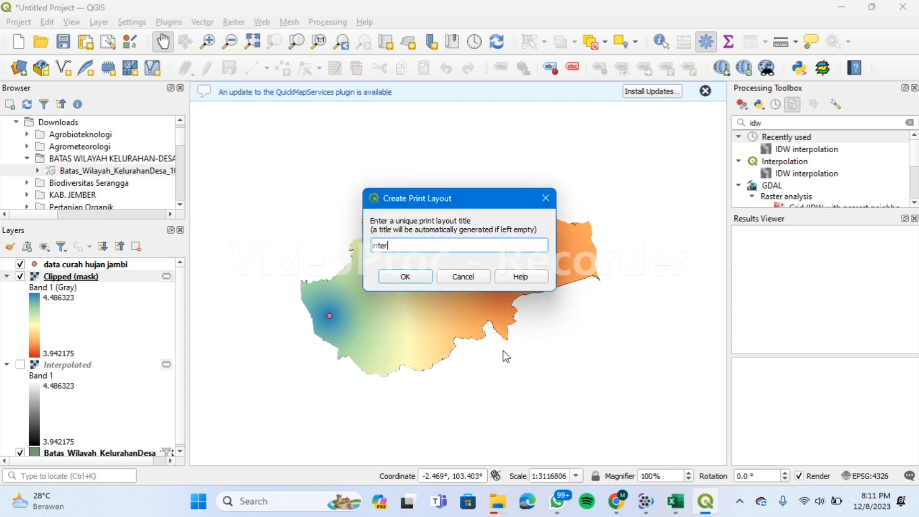
pyautogui.write('polasi curah hujan jambi')
# Confirm the layout title 'interpolasi curah hujan jambi' and zoom in on the blank page.
pyautogui.click(382, 278)
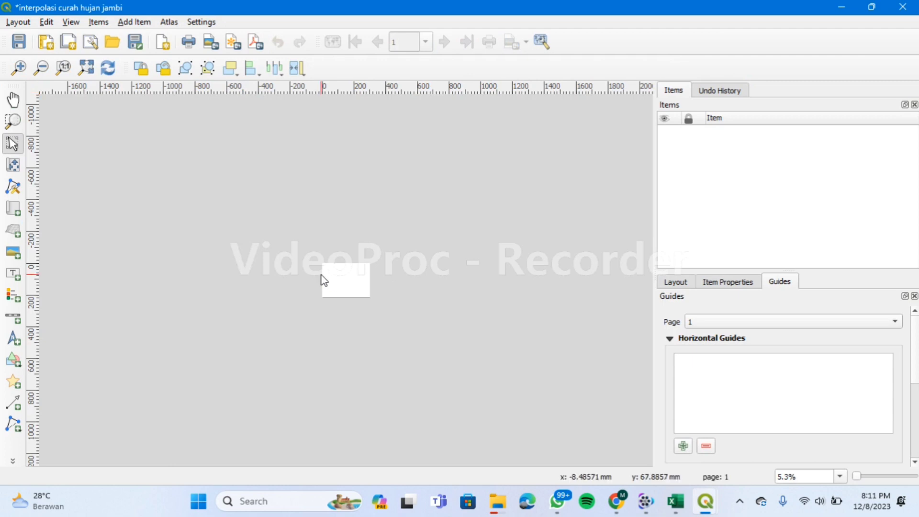
pyautogui.scroll(1, 378, 297)
pyautogui.scroll(1, 378, 299)
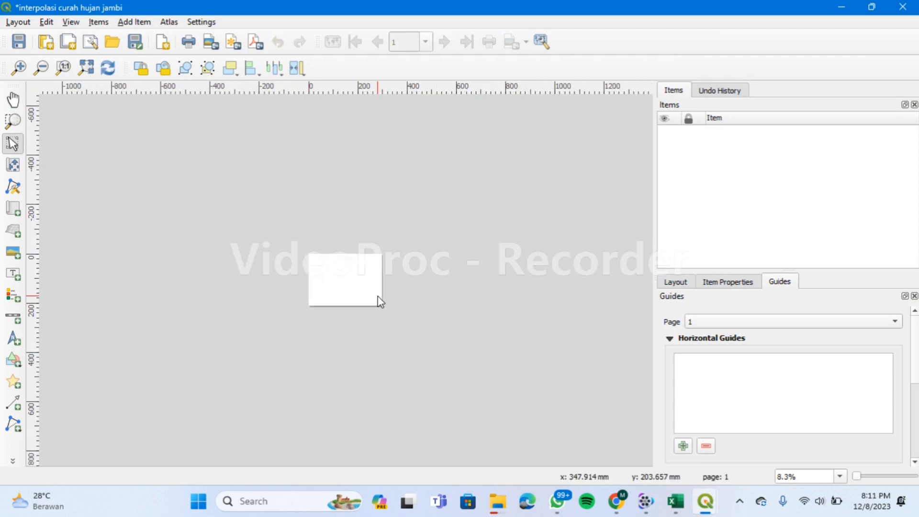
pyautogui.scroll(1, 379, 300)
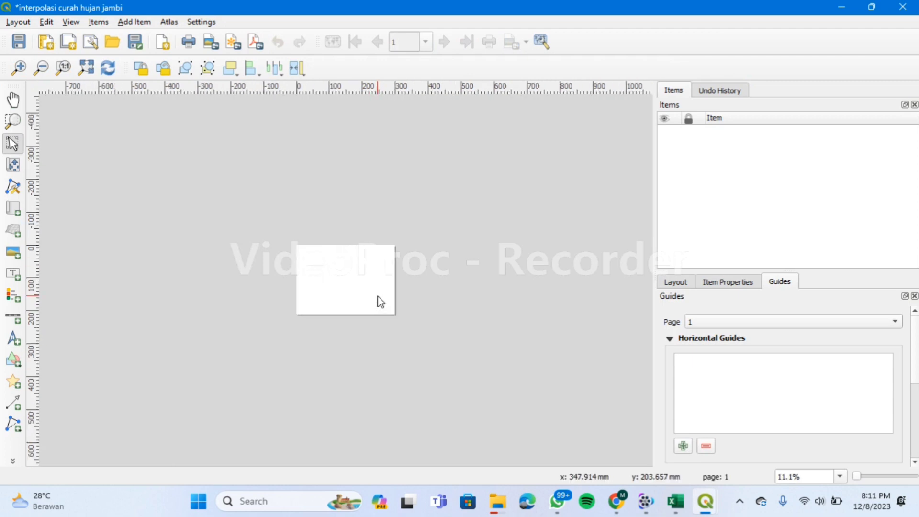
pyautogui.scroll(1, 379, 300)
pyautogui.scroll(1, 381, 302)
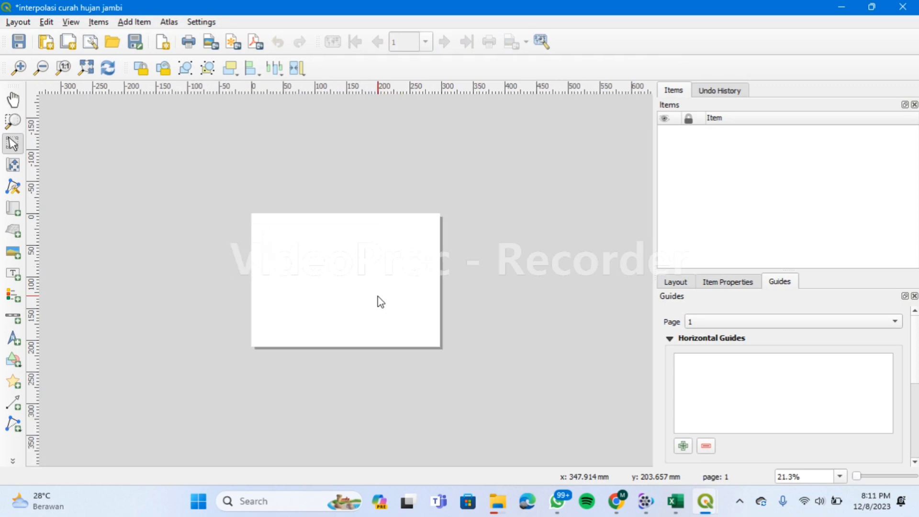
pyautogui.scroll(2, 379, 301)
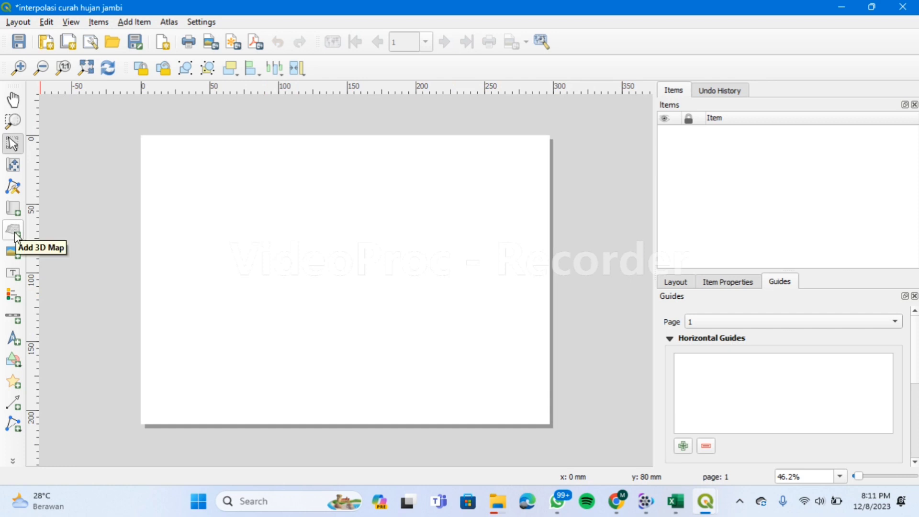
# Draw a map frame with the rainfall raster on the lower left and a label box across the top.
pyautogui.click(13, 214)
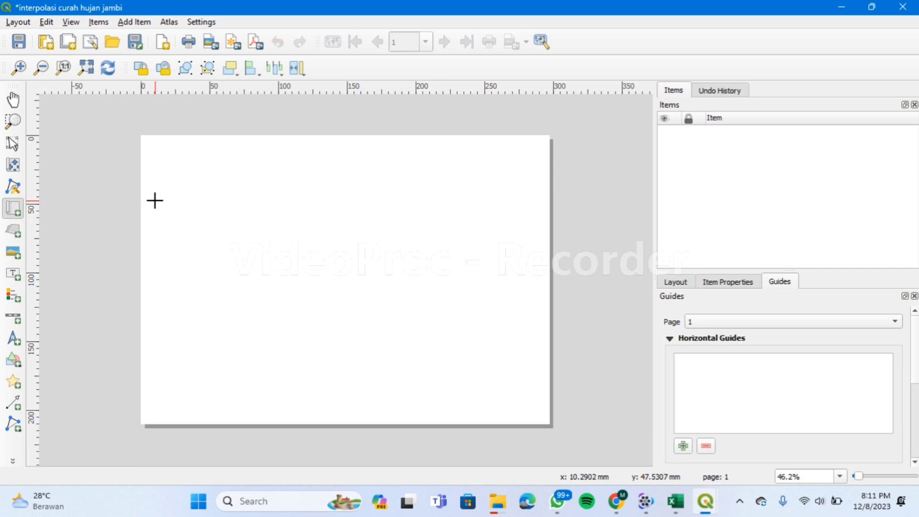
pyautogui.moveTo(155, 205); pyautogui.dragTo(405, 406)
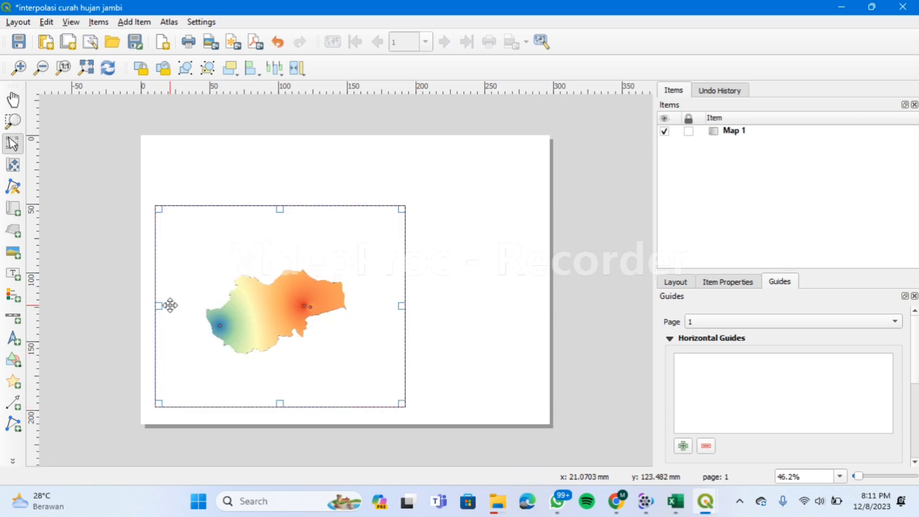
pyautogui.click(15, 275)
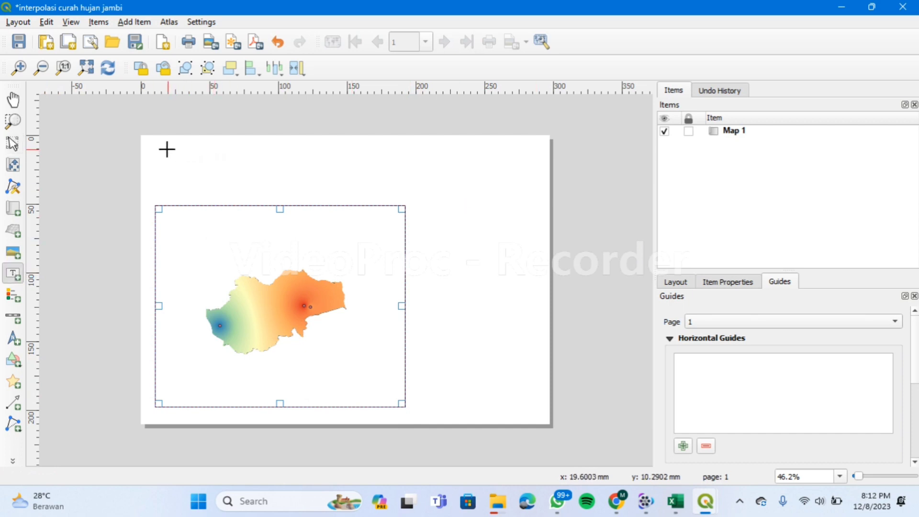
pyautogui.moveTo(160, 150); pyautogui.dragTo(521, 183)
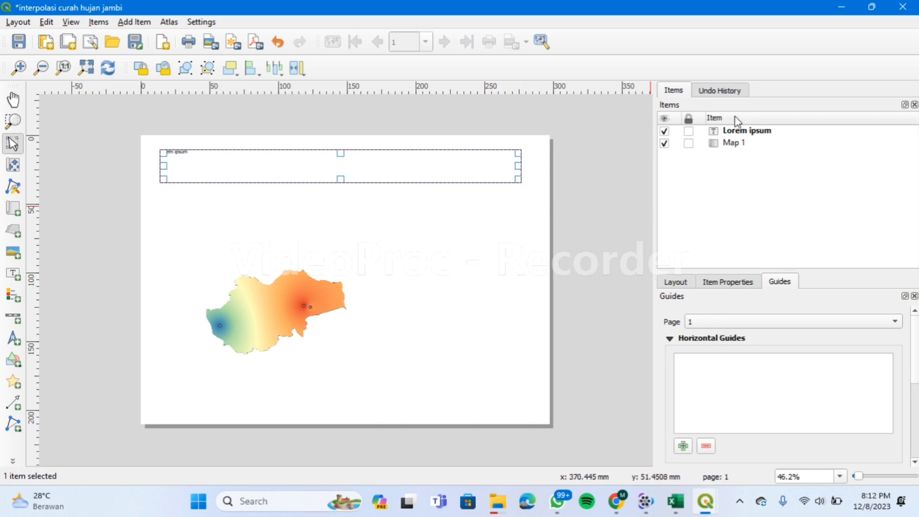
# Replace the label's 'Lorem ipsum' placeholder with 'PETA CURAH HUJAN PROVINSI JAMBI'.
pyautogui.click(739, 131)
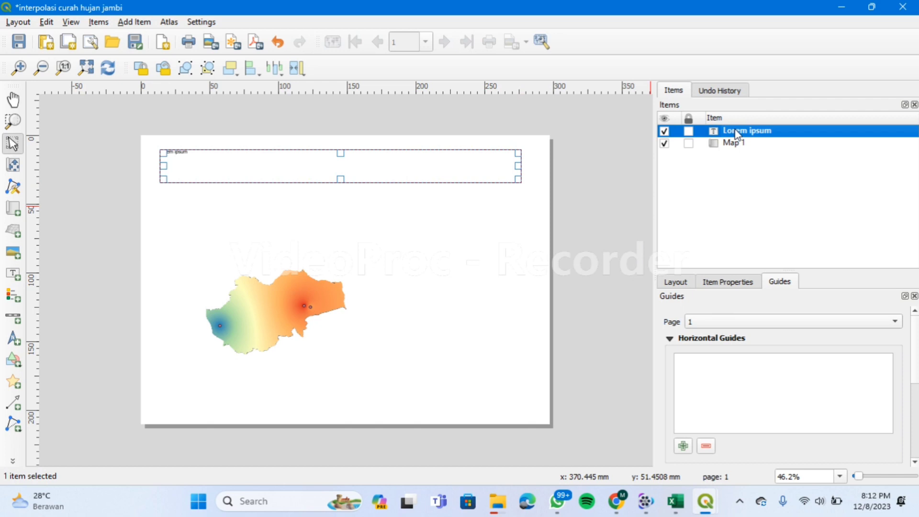
pyautogui.click(708, 93)
pyautogui.click(722, 280)
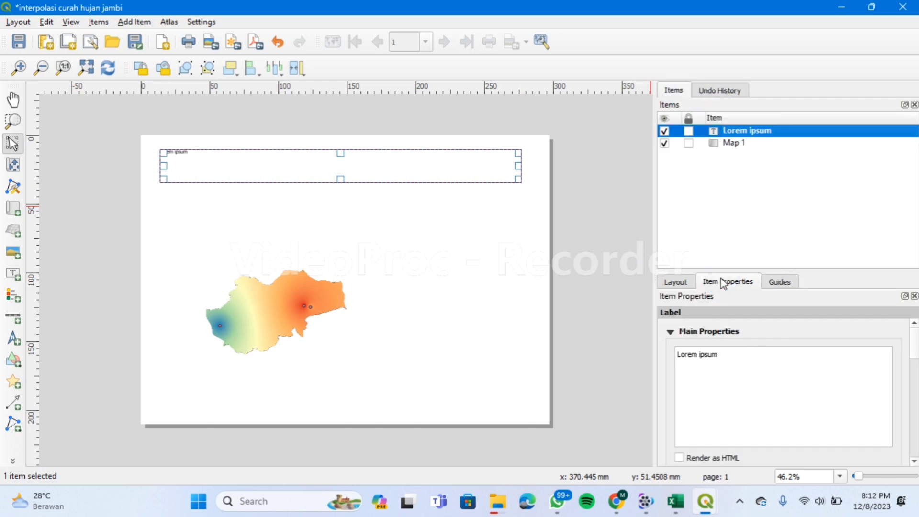
pyautogui.moveTo(717, 354); pyautogui.dragTo(676, 353)
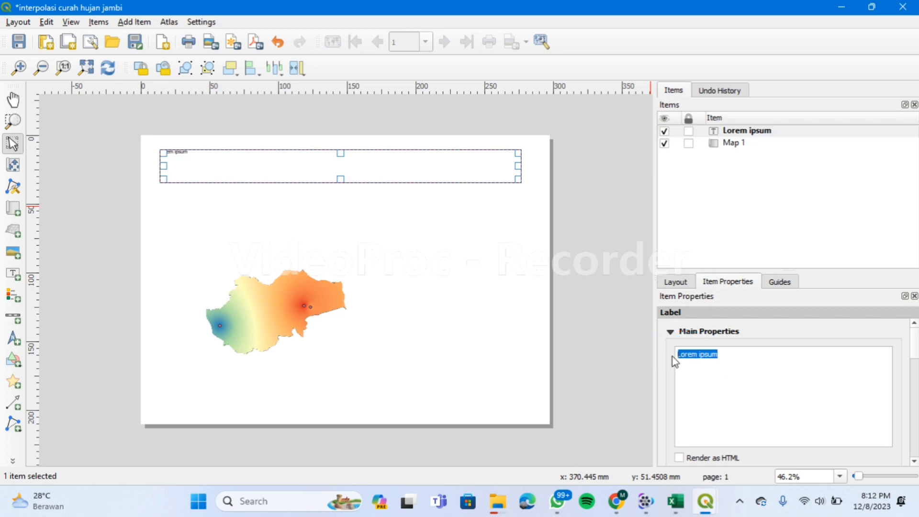
pyautogui.press('capslock')
pyautogui.write('P')
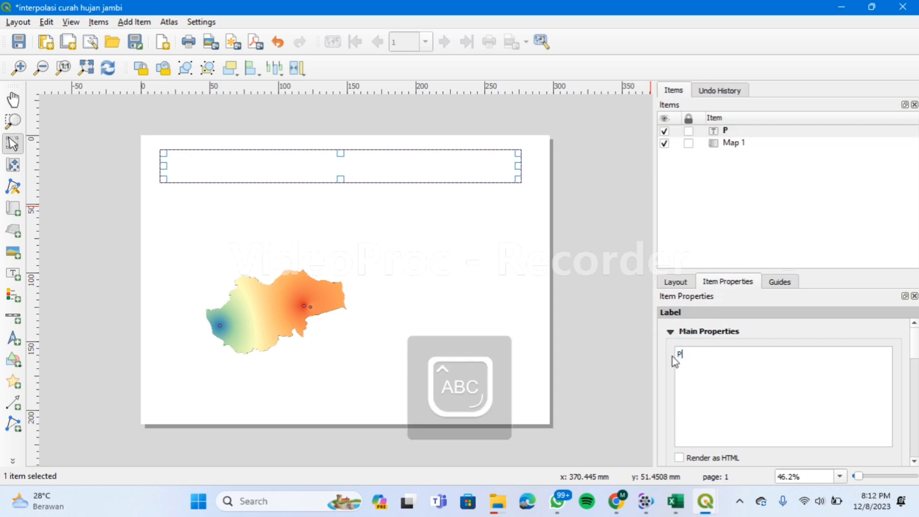
pyautogui.write('ETA CUR')
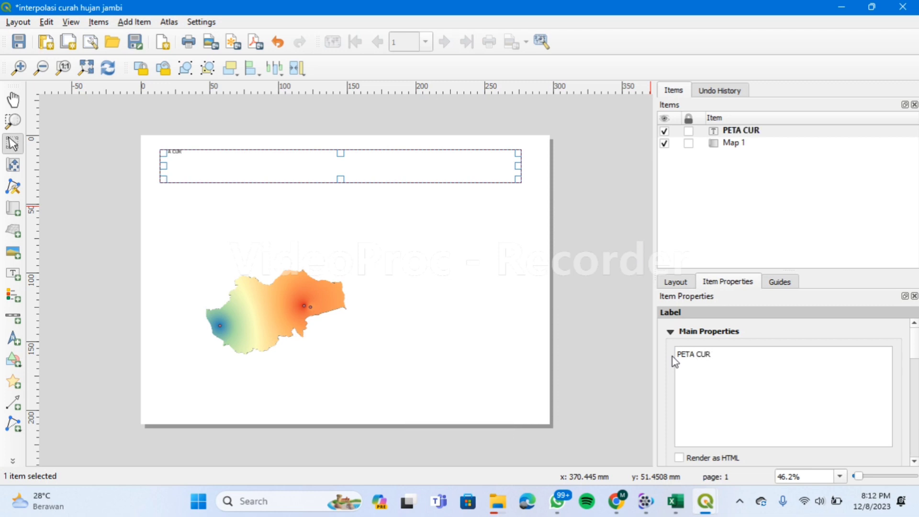
pyautogui.write('AH HUJA')
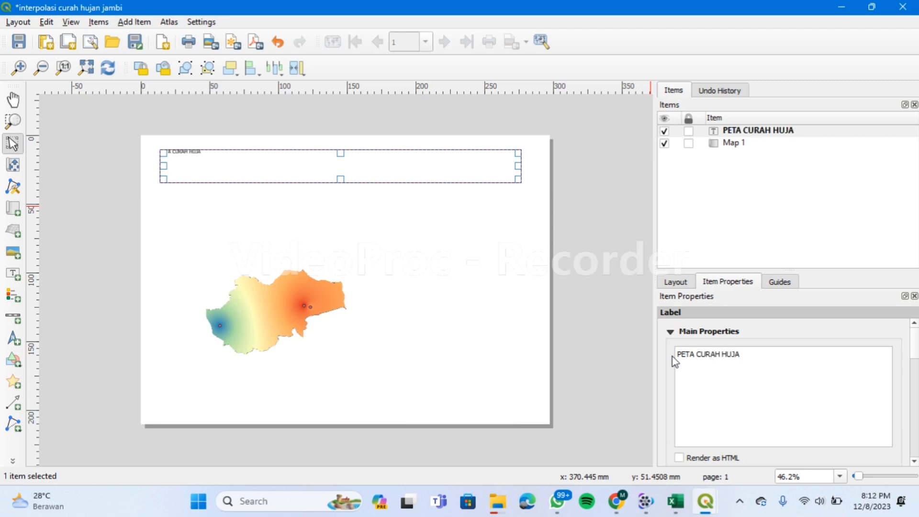
pyautogui.write('N PROVINSI ')
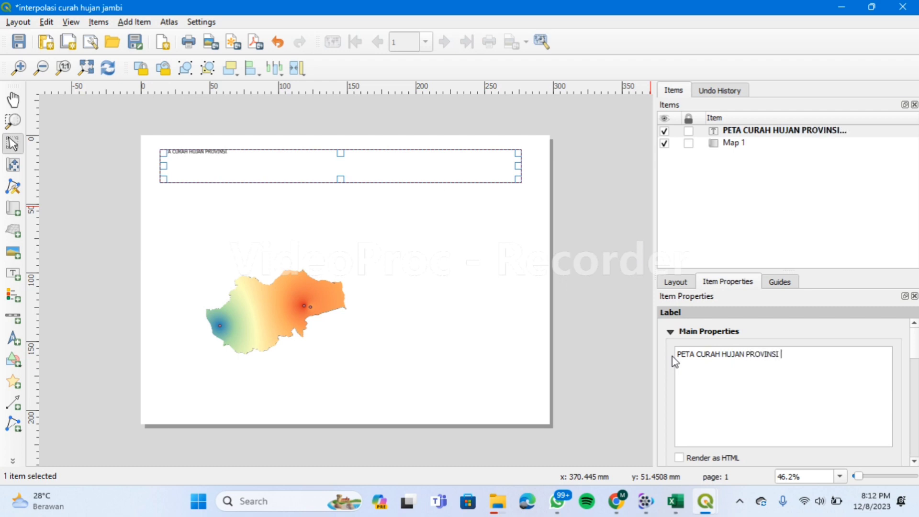
pyautogui.write('JAMBI')
pyautogui.click(634, 334)
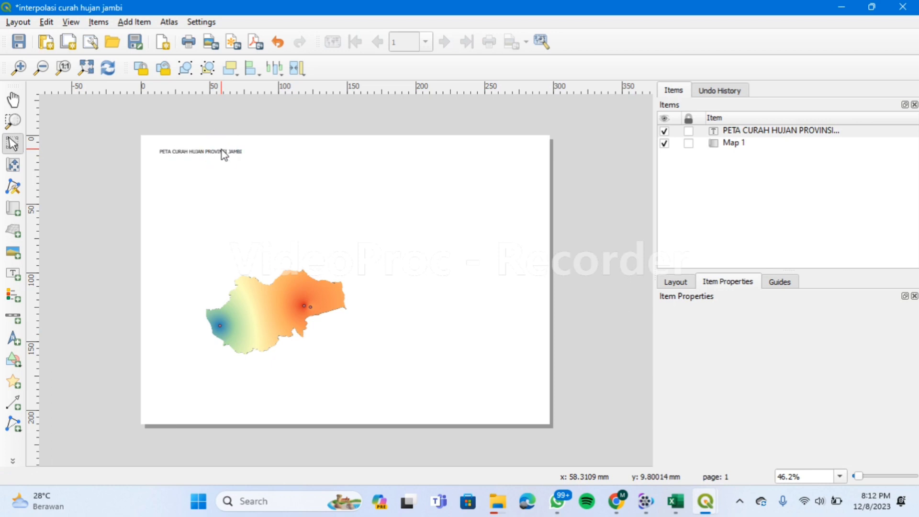
# Select the title label and bring up its item properties.
pyautogui.click(377, 206)
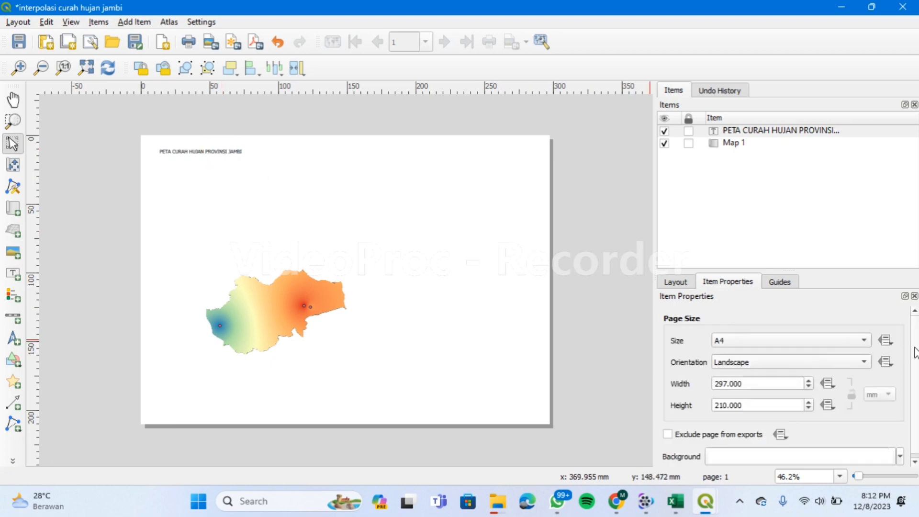
pyautogui.scroll(-1, 904, 373)
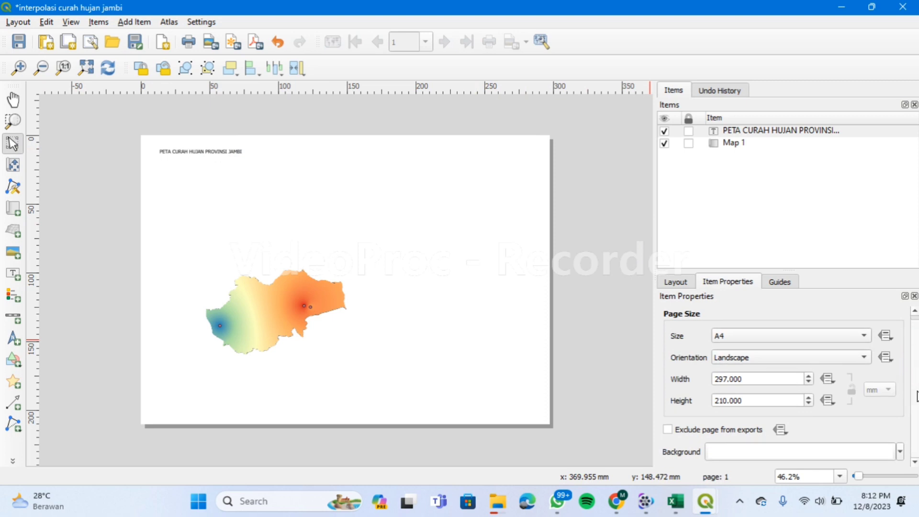
pyautogui.click(679, 286)
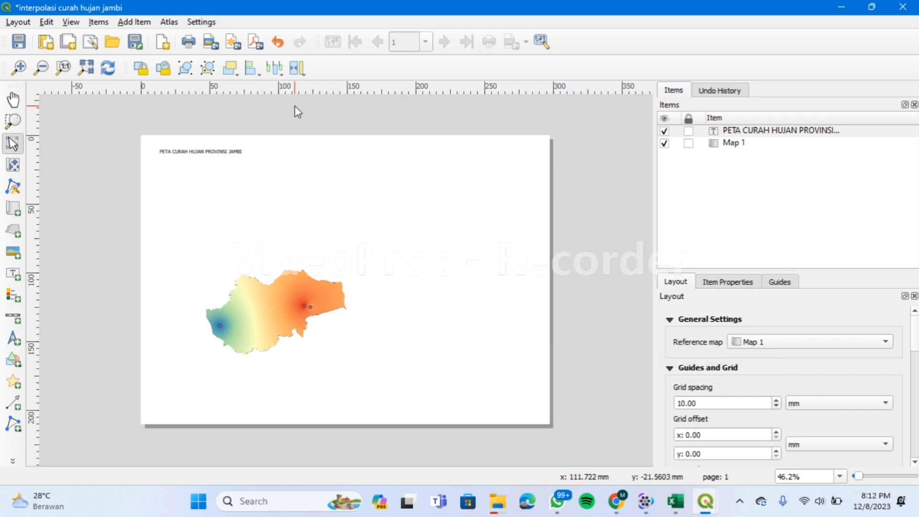
pyautogui.click(243, 151)
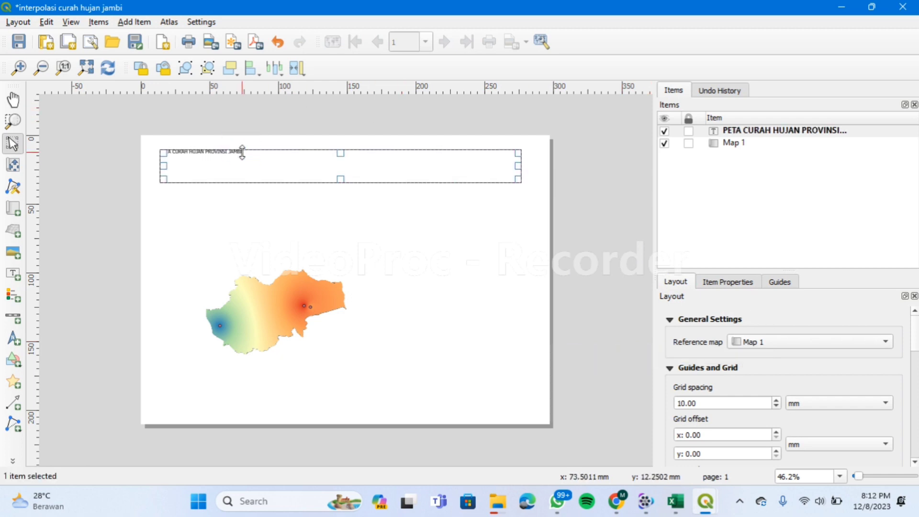
pyautogui.click(725, 282)
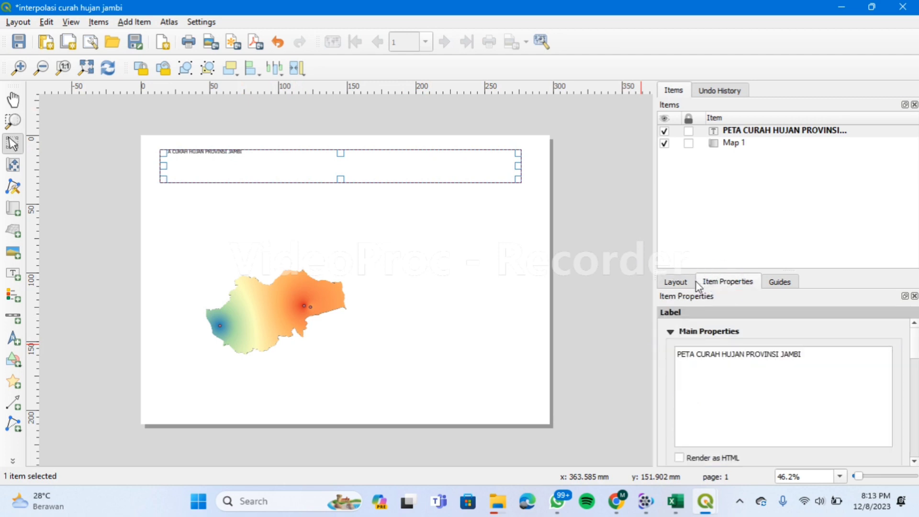
pyautogui.moveTo(910, 334); pyautogui.dragTo(912, 400)
pyautogui.click(671, 359)
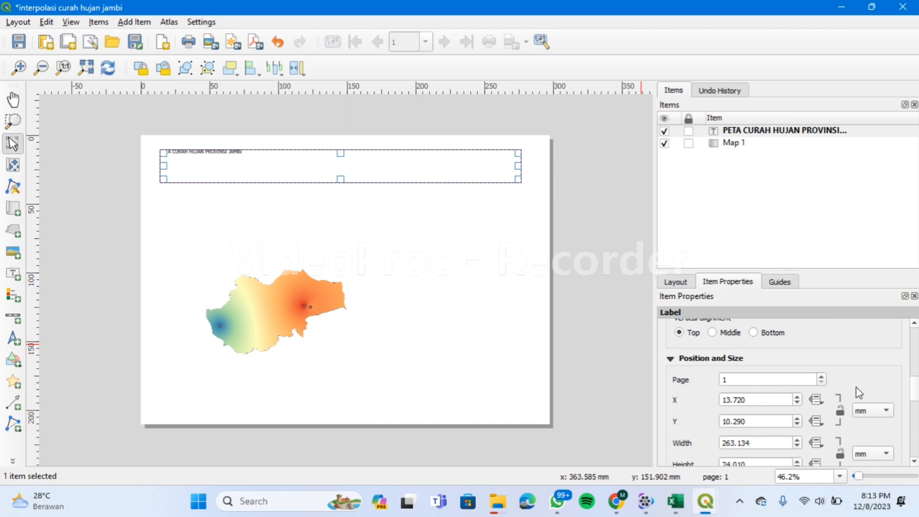
pyautogui.moveTo(911, 389); pyautogui.dragTo(914, 359)
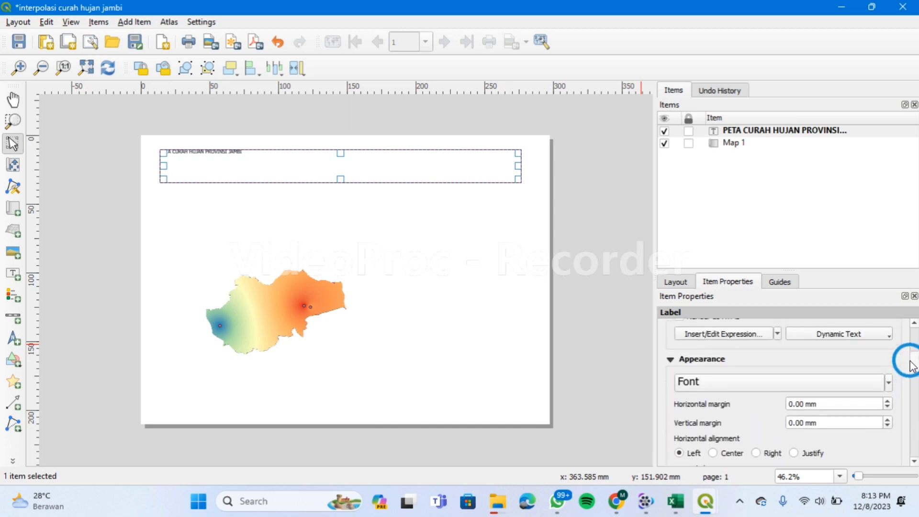
# Raise the title's font size to 43 points.
pyautogui.click(877, 384)
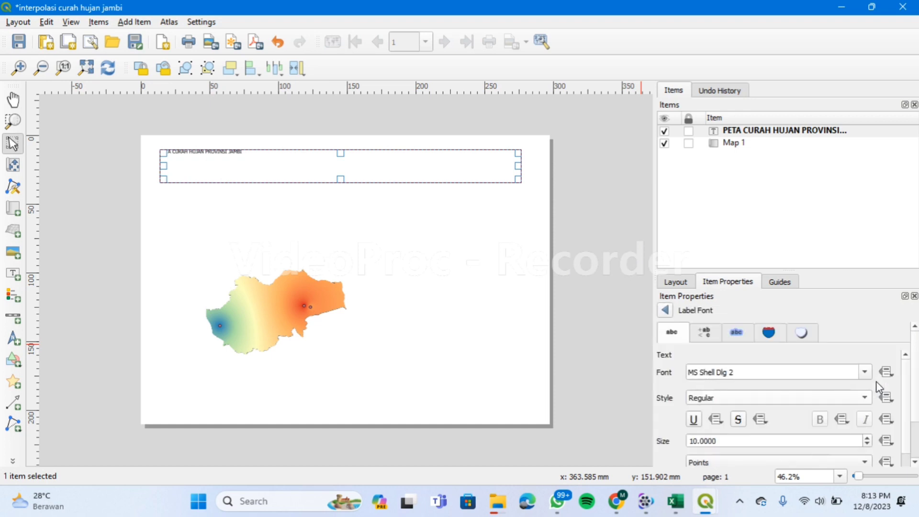
pyautogui.click(867, 437)
pyautogui.click(866, 438)
pyautogui.click(866, 437)
pyautogui.click(867, 437)
pyautogui.click(867, 437)
pyautogui.click(866, 437)
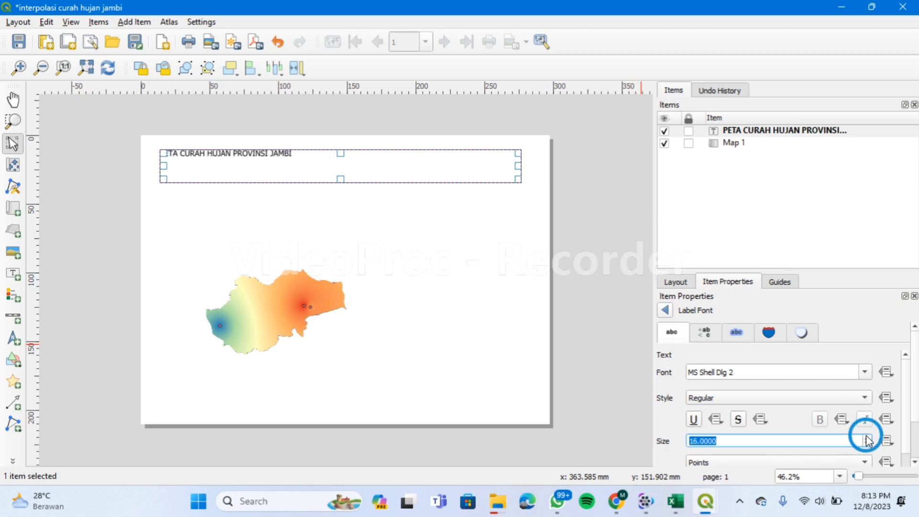
pyautogui.click(867, 437)
pyautogui.click(867, 437)
pyautogui.click(866, 437)
pyautogui.click(866, 437)
pyautogui.click(866, 438)
pyautogui.click(867, 437)
pyautogui.click(866, 437)
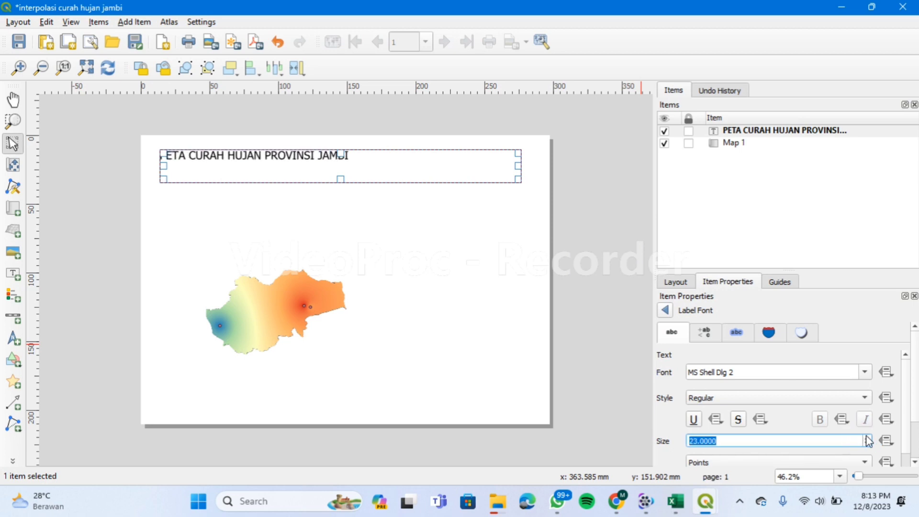
pyautogui.click(866, 438)
pyautogui.click(867, 437)
pyautogui.click(866, 437)
pyautogui.click(866, 437)
pyautogui.click(867, 438)
pyautogui.click(866, 437)
pyautogui.click(866, 438)
pyautogui.click(866, 438)
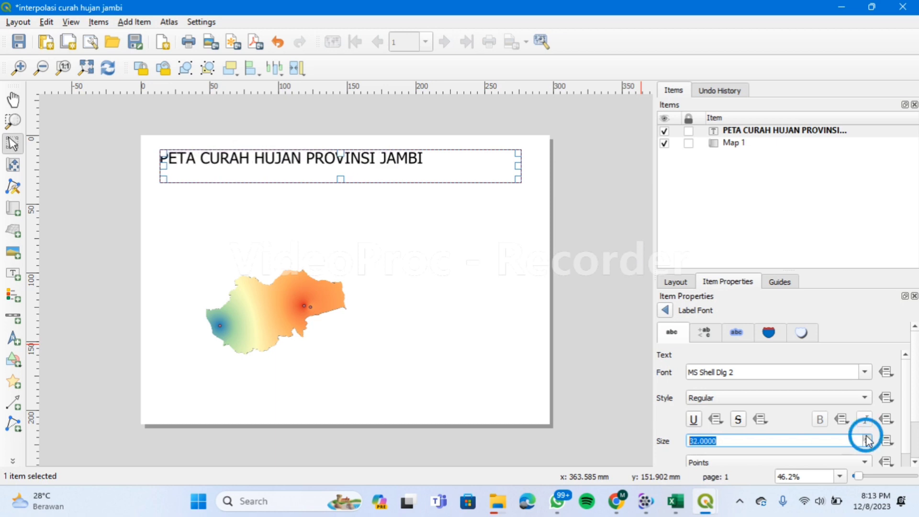
pyautogui.click(866, 438)
pyautogui.click(866, 437)
pyautogui.click(866, 438)
pyautogui.click(866, 437)
pyautogui.click(866, 437)
pyautogui.click(866, 437)
pyautogui.click(867, 437)
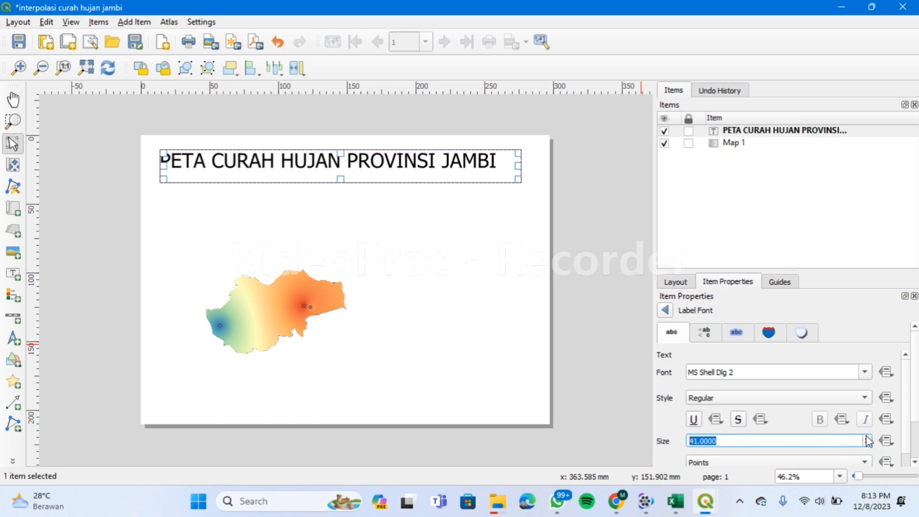
pyautogui.click(867, 438)
pyautogui.click(866, 438)
pyautogui.click(866, 438)
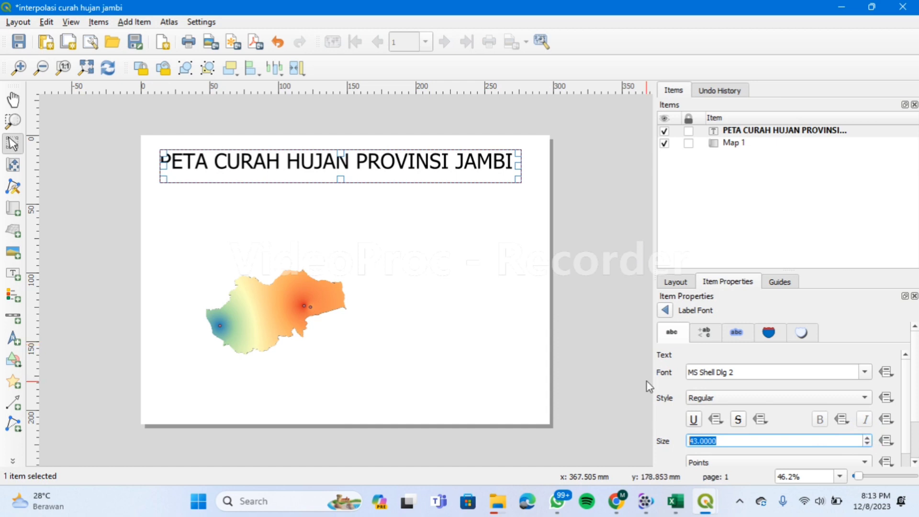
# Nudge the title label slightly to the right along the top of the page.
pyautogui.click(613, 336)
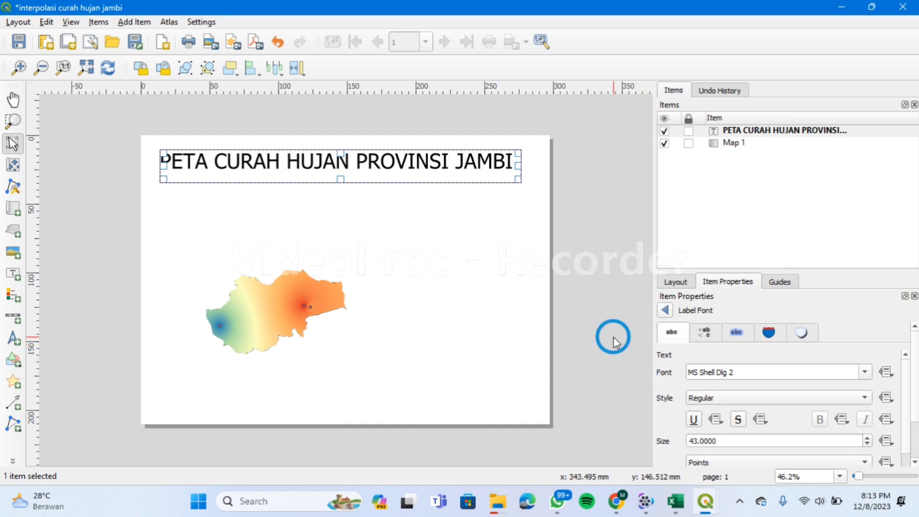
pyautogui.click(445, 165)
pyautogui.moveTo(418, 152); pyautogui.dragTo(429, 160)
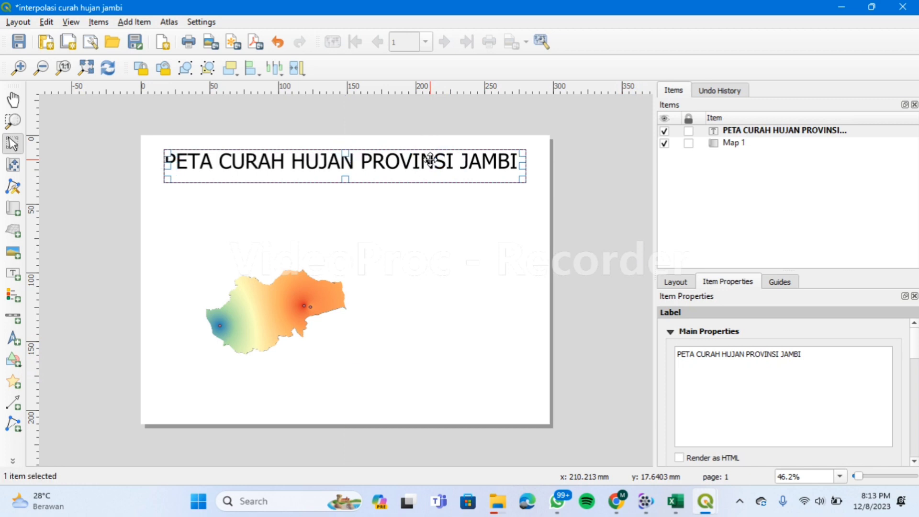
pyautogui.click(470, 220)
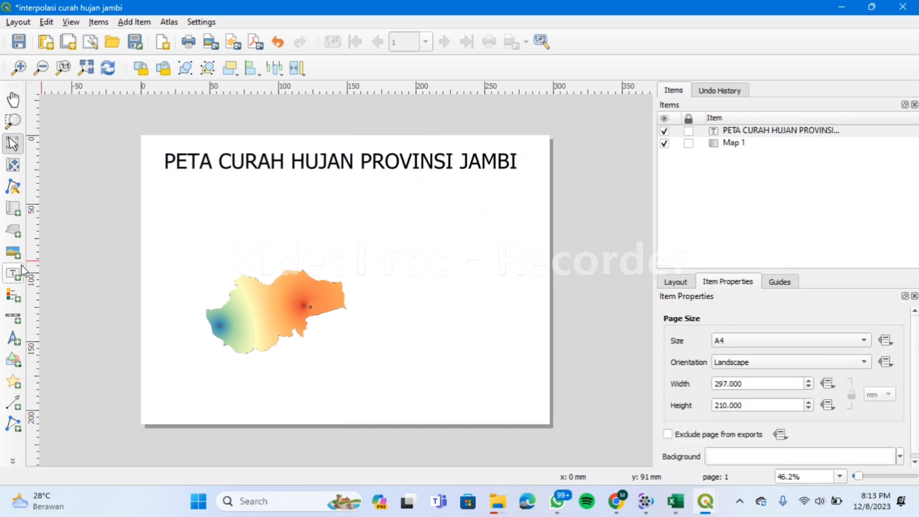
# Place a legend listing the rainfall points, Clipped (mask), Interpolated and boundary layers right of the map.
pyautogui.click(16, 298)
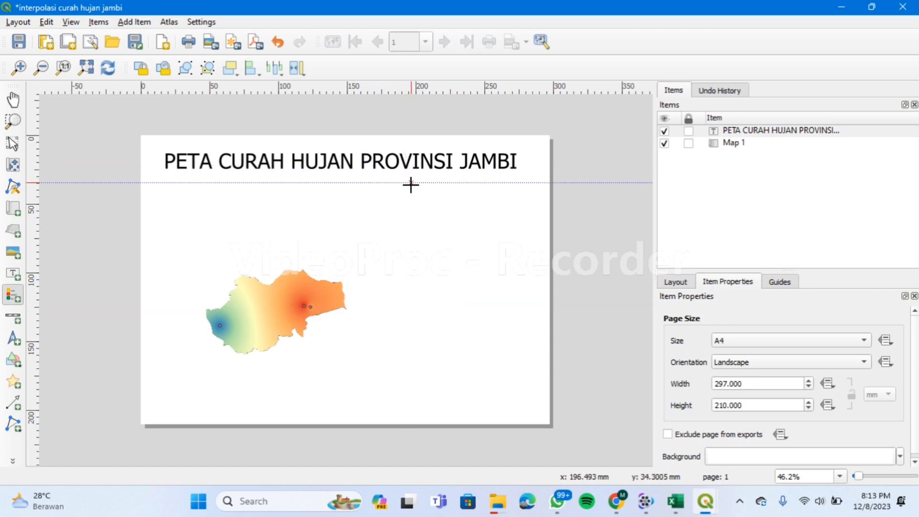
pyautogui.moveTo(410, 183); pyautogui.dragTo(523, 276)
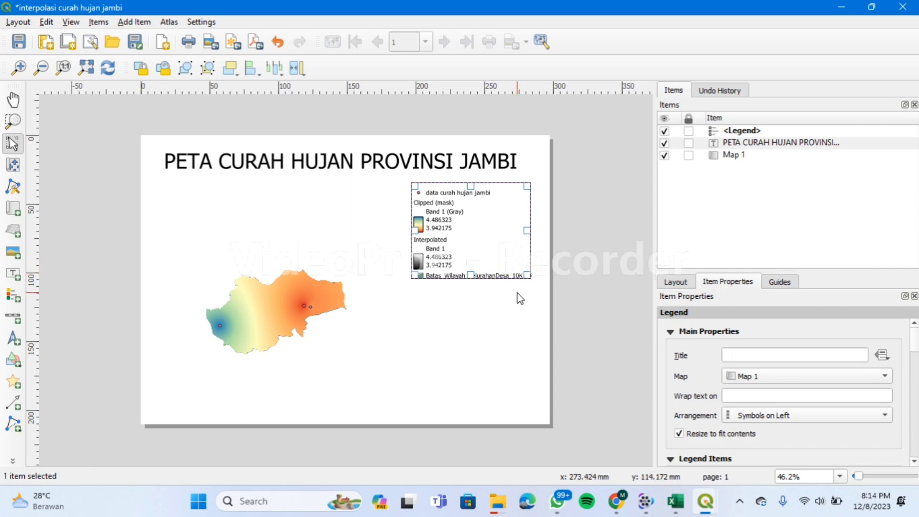
pyautogui.click(517, 298)
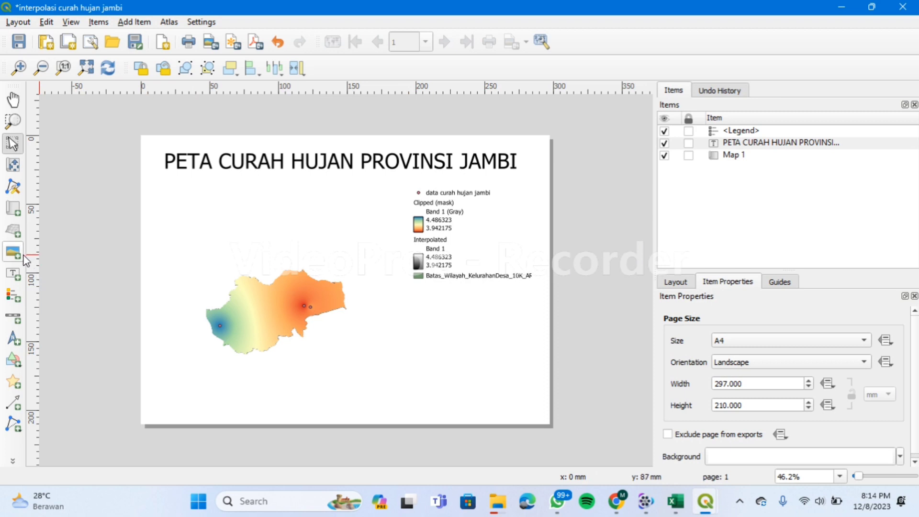
# Draw a 0–50–100 km scale bar below the legend and widen it to the right.
pyautogui.click(17, 318)
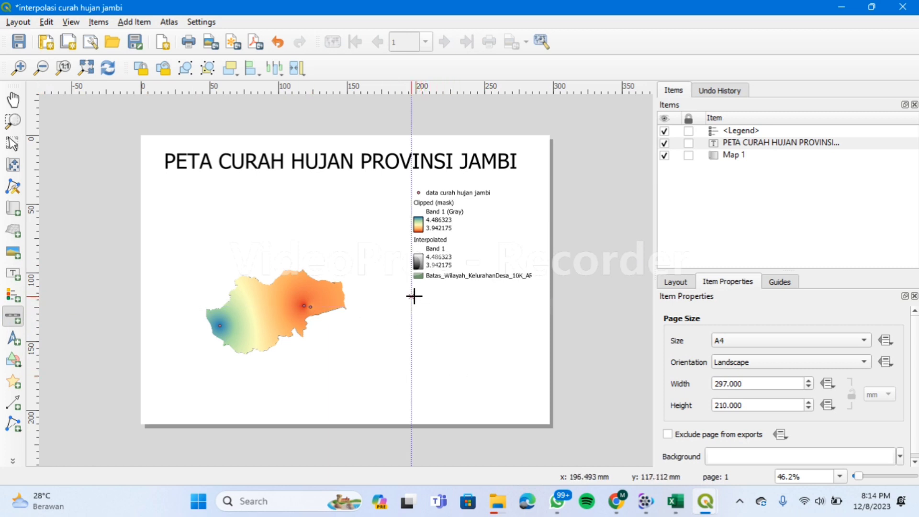
pyautogui.moveTo(412, 296); pyautogui.dragTo(531, 311)
pyautogui.click(463, 309)
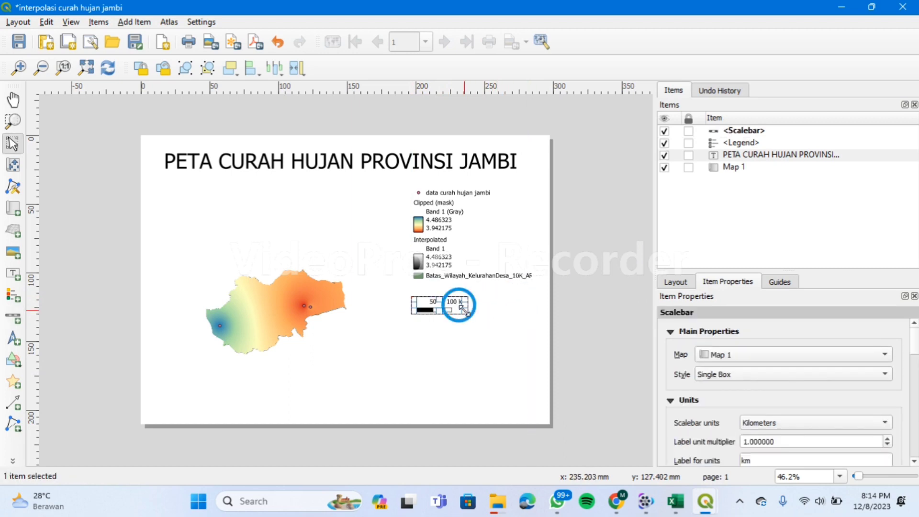
pyautogui.moveTo(463, 309); pyautogui.dragTo(528, 310)
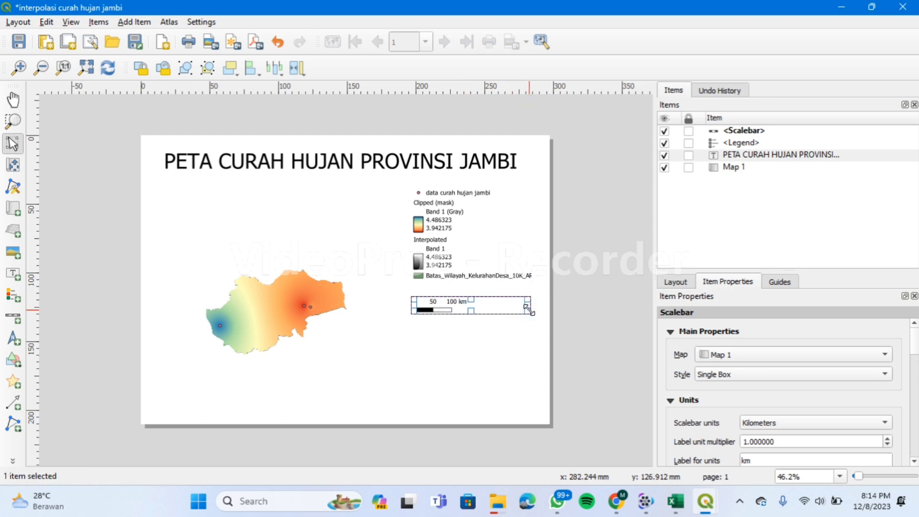
pyautogui.click(502, 337)
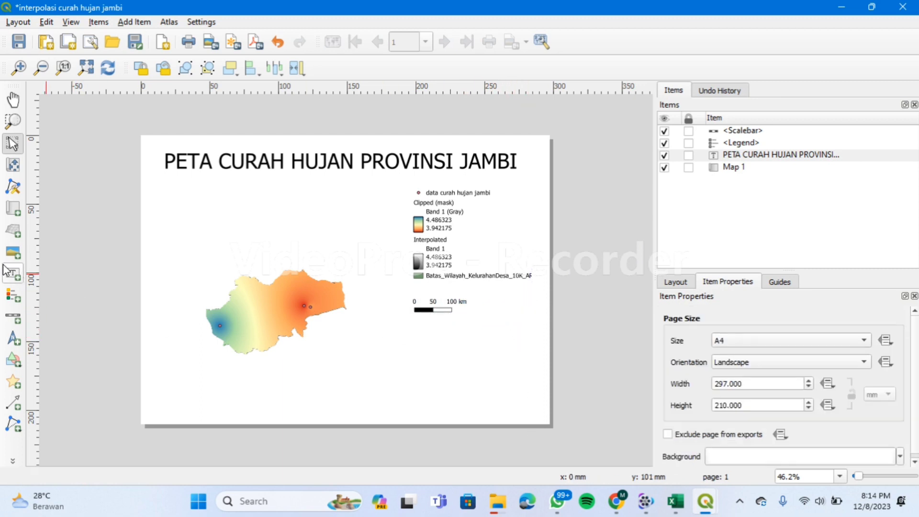
# Add a new text label below the scale bar and clear its placeholder text.
pyautogui.click(12, 277)
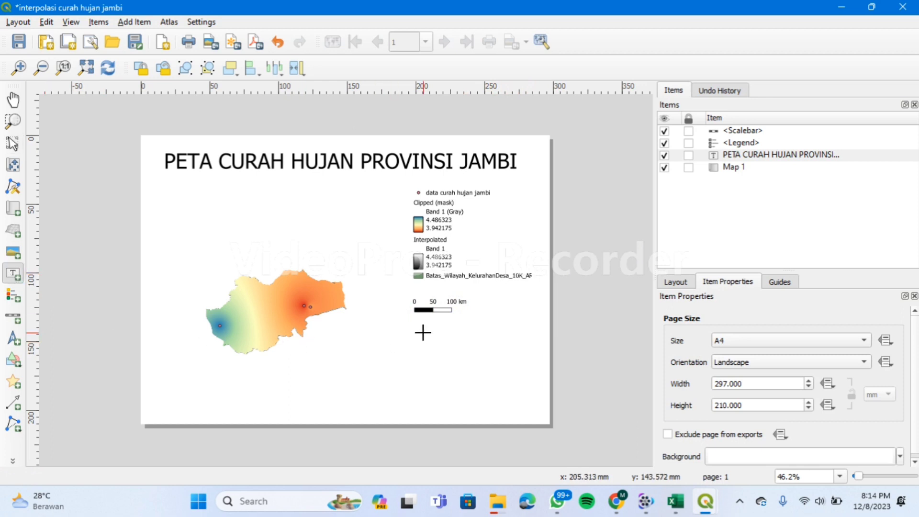
pyautogui.moveTo(411, 334); pyautogui.dragTo(527, 385)
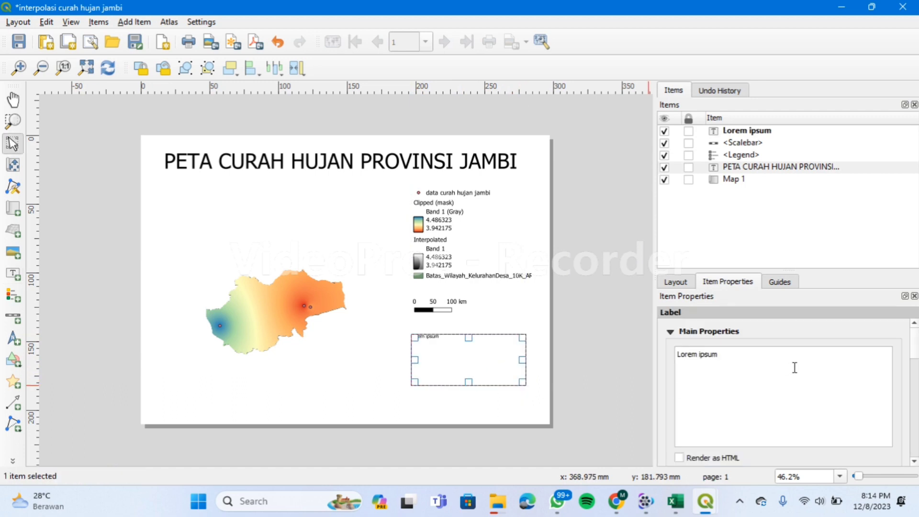
pyautogui.click(736, 354)
pyautogui.press('BackSpace')
pyautogui.press('BackSpace')
pyautogui.press('BackSpace')
pyautogui.press('BackSpace')
pyautogui.press('BackSpace')
pyautogui.press('BackSpace')
pyautogui.press('BackSpace')
pyautogui.press('BackSpace')
pyautogui.press('BackSpace')
pyautogui.press('BackSpace')
pyautogui.press('BackSpace')
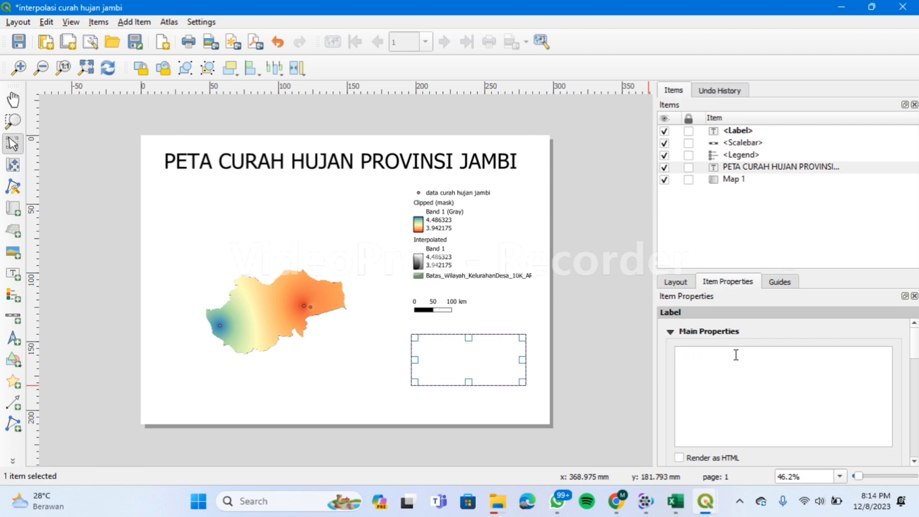
# Enter the author's name, student ID and 'Pertanian Presisi (D)' as three label lines.
pyautogui.write('Nam')
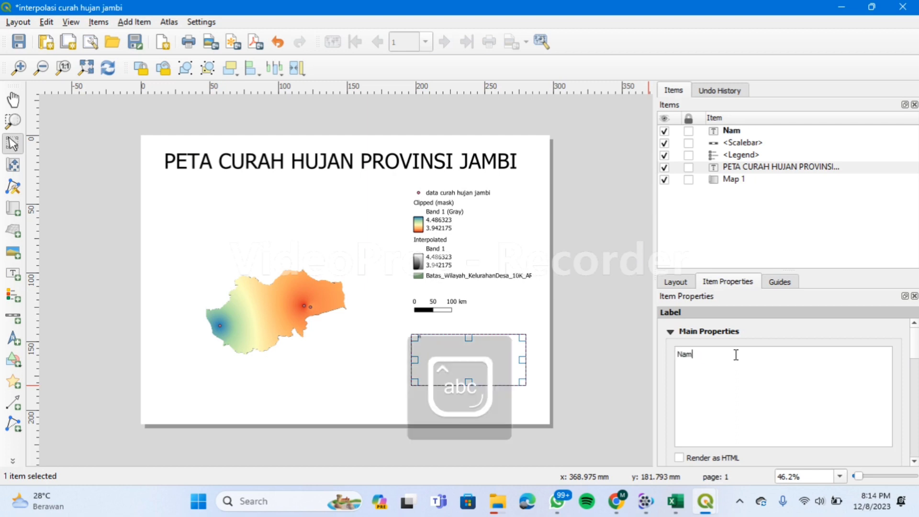
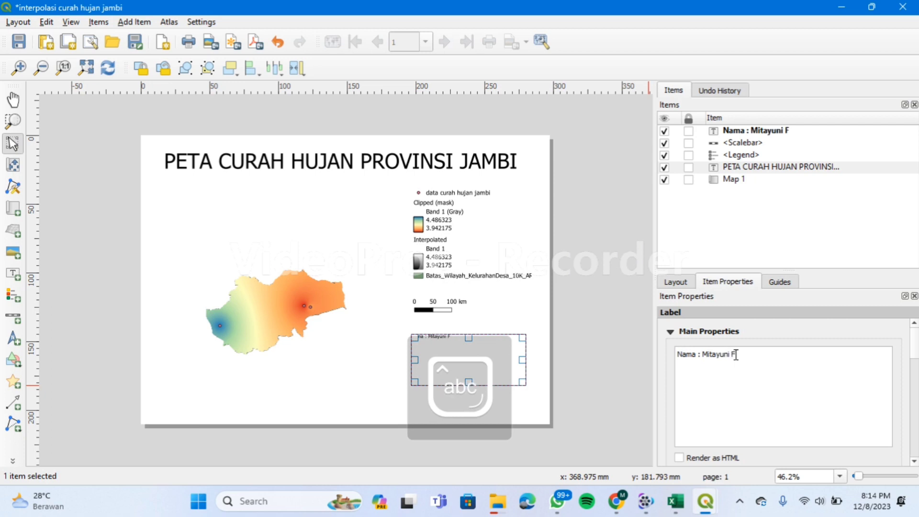
pyautogui.press('capslock')
pyautogui.press('Return')
pyautogui.write('N')
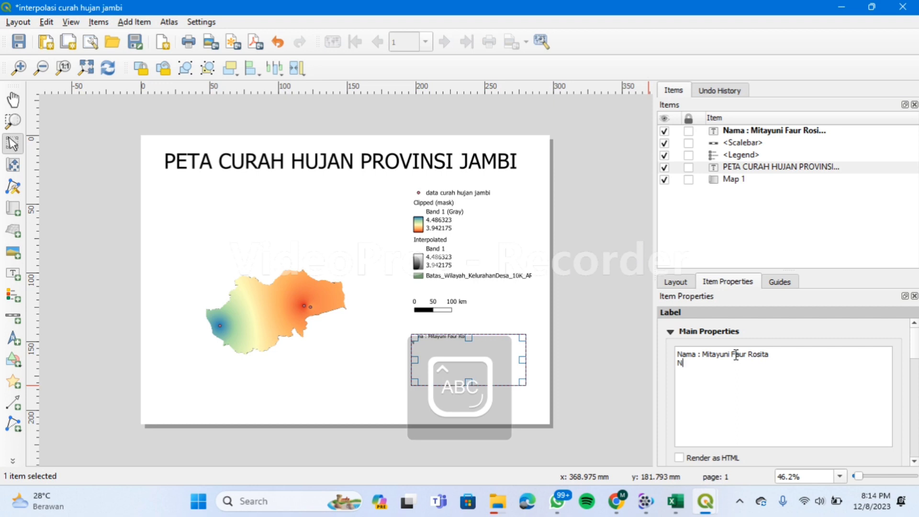
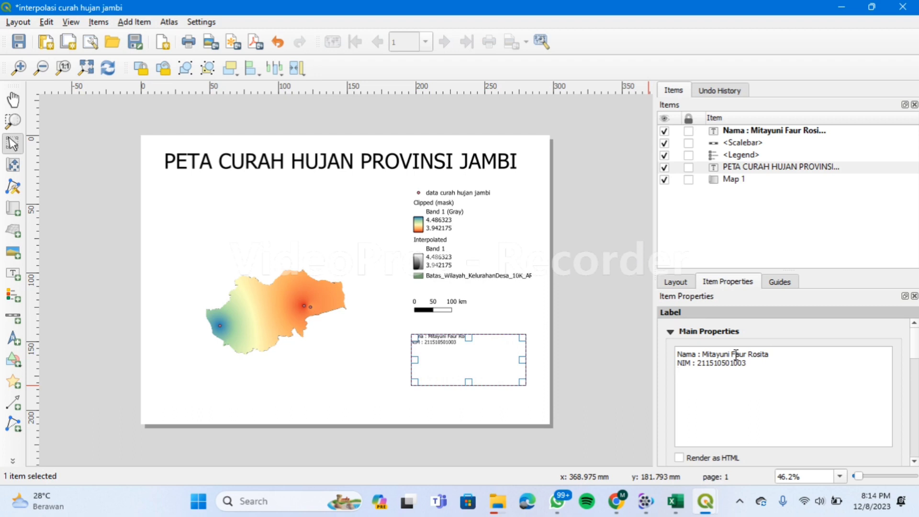
pyautogui.press('Return')
pyautogui.write('P')
pyautogui.press('capslock')
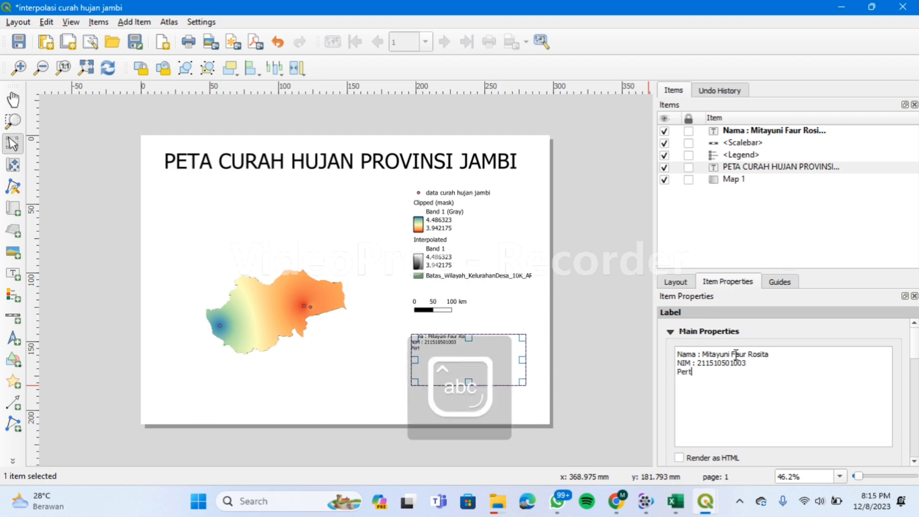
pyautogui.write('ertanian Presisi (')
pyautogui.press('capslock')
pyautogui.write('D')
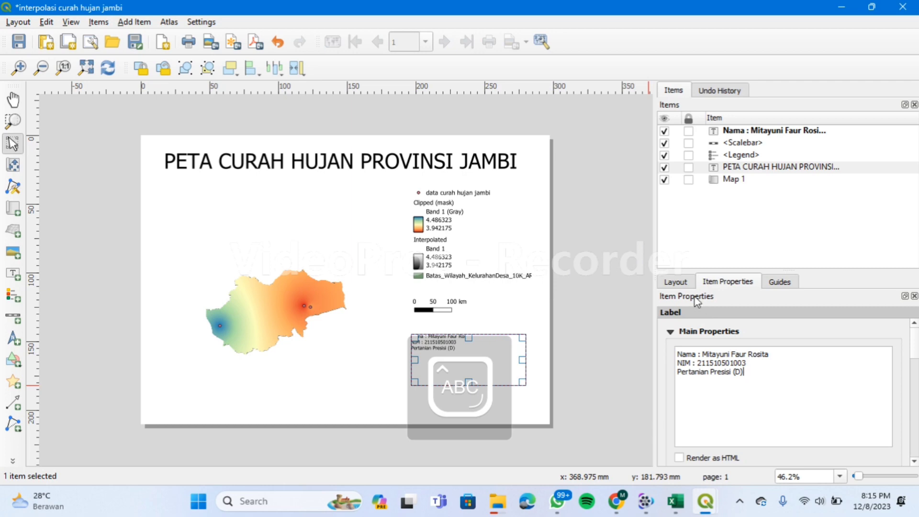
pyautogui.moveTo(913, 353); pyautogui.dragTo(911, 385)
# Raise the author label's font size from 10 to 21 points.
pyautogui.click(888, 384)
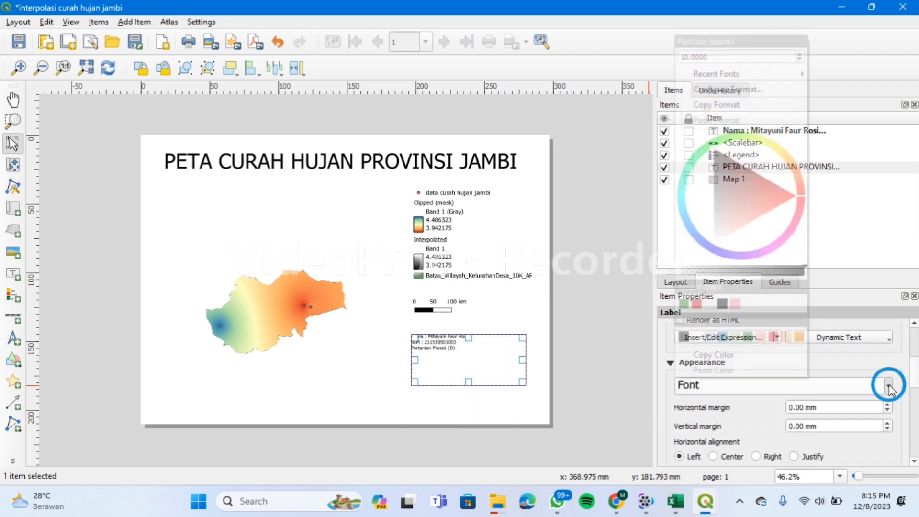
pyautogui.click(877, 391)
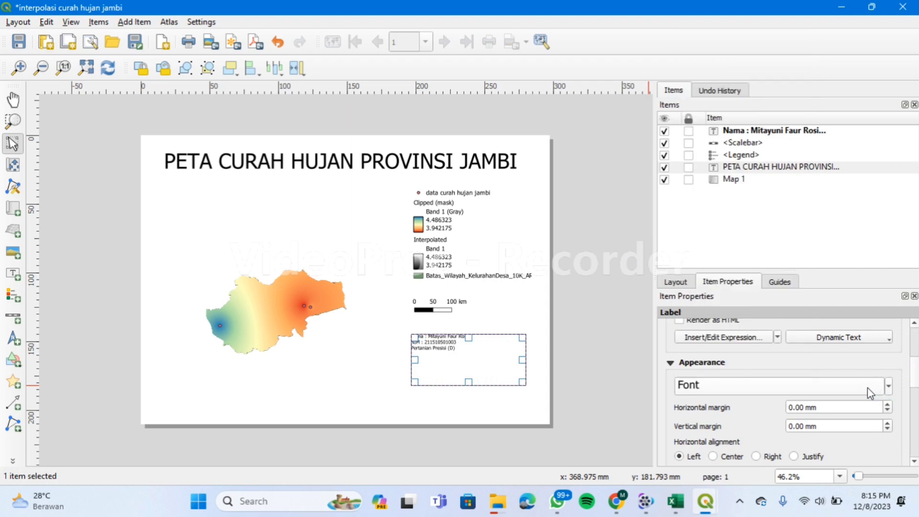
pyautogui.click(867, 387)
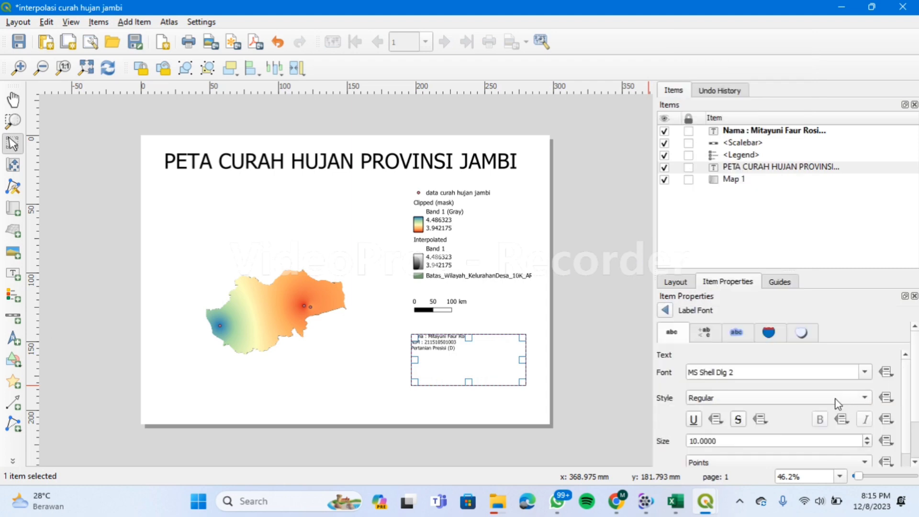
pyautogui.click(768, 440)
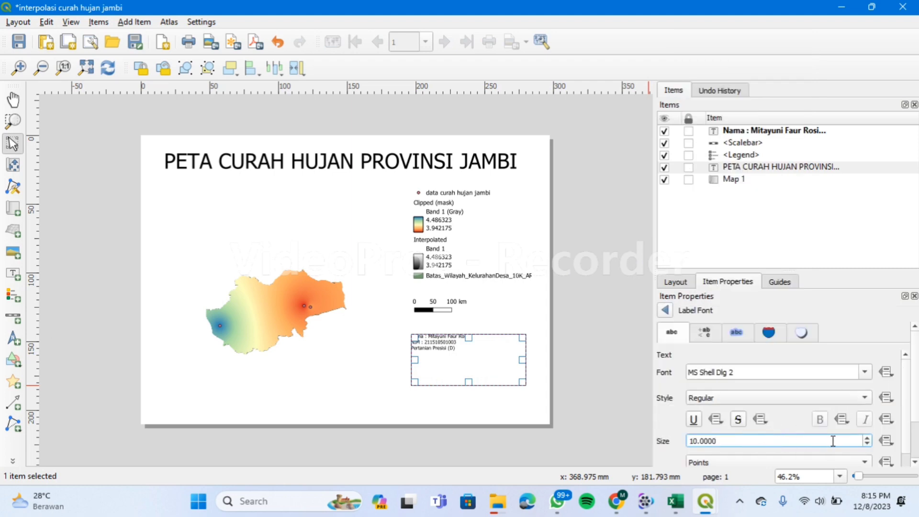
pyautogui.click(867, 438)
pyautogui.click(867, 437)
pyautogui.click(867, 437)
pyautogui.click(868, 437)
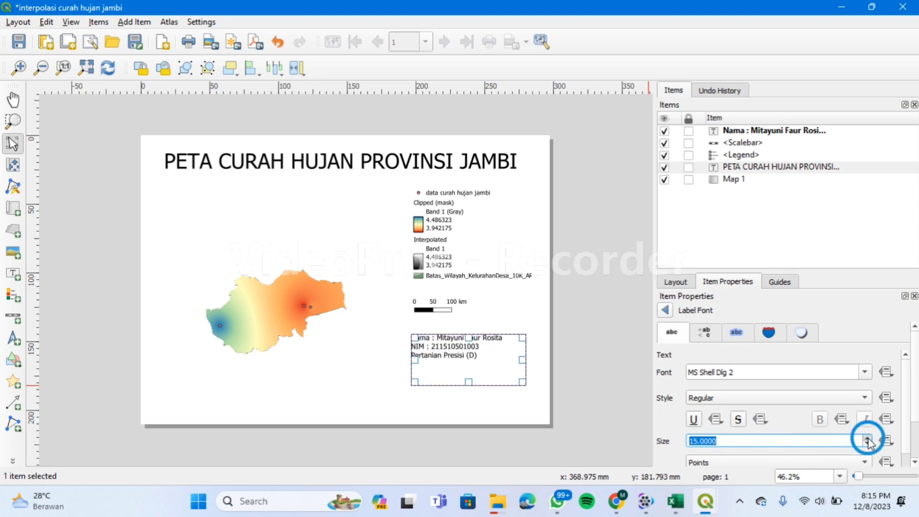
pyautogui.click(867, 438)
pyautogui.click(868, 437)
pyautogui.click(867, 438)
pyautogui.click(868, 438)
pyautogui.click(868, 437)
pyautogui.click(868, 437)
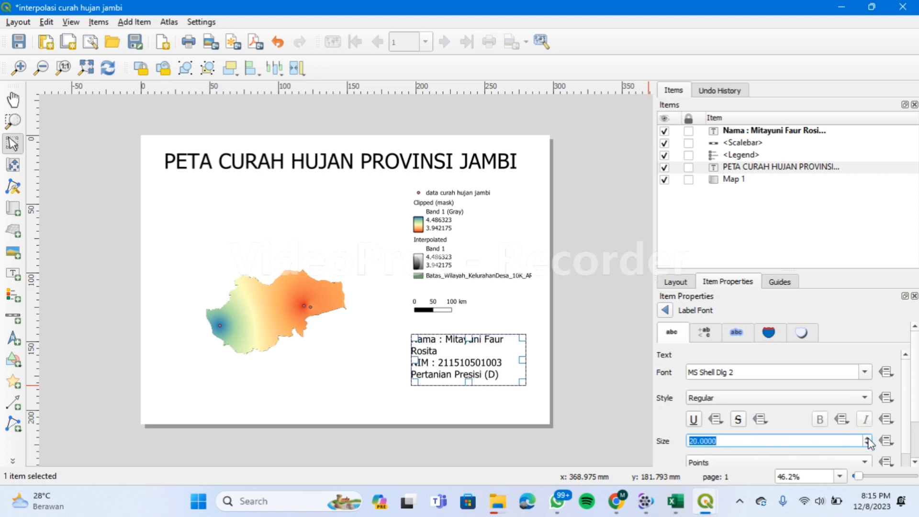
pyautogui.click(867, 437)
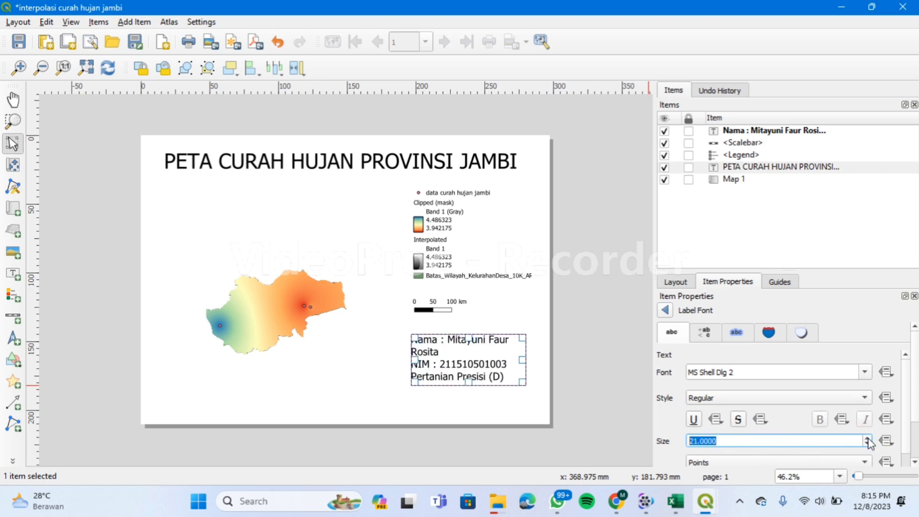
pyautogui.click(591, 386)
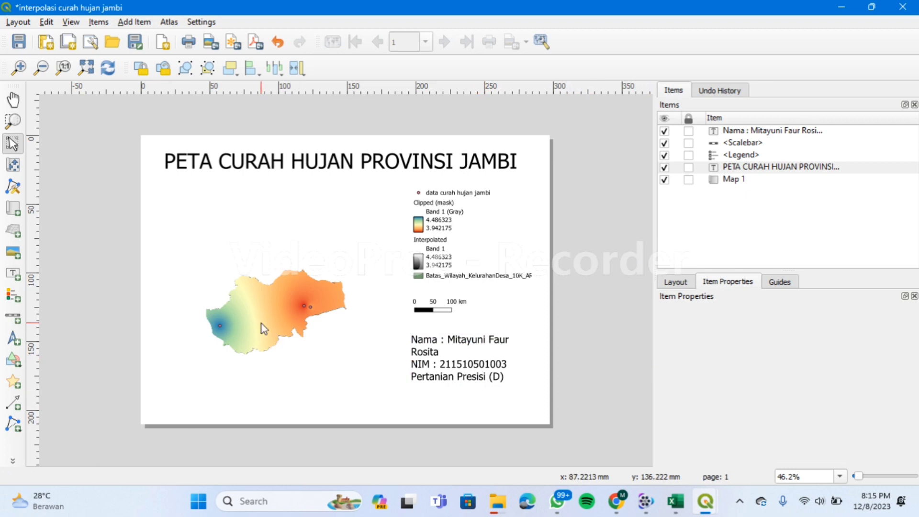
# Save the project as 'PETA CURAH HUJAN JAMBI' (QGZ) inside the Pertanian Presisi folder.
pyautogui.hotkey('ctrl', 's')
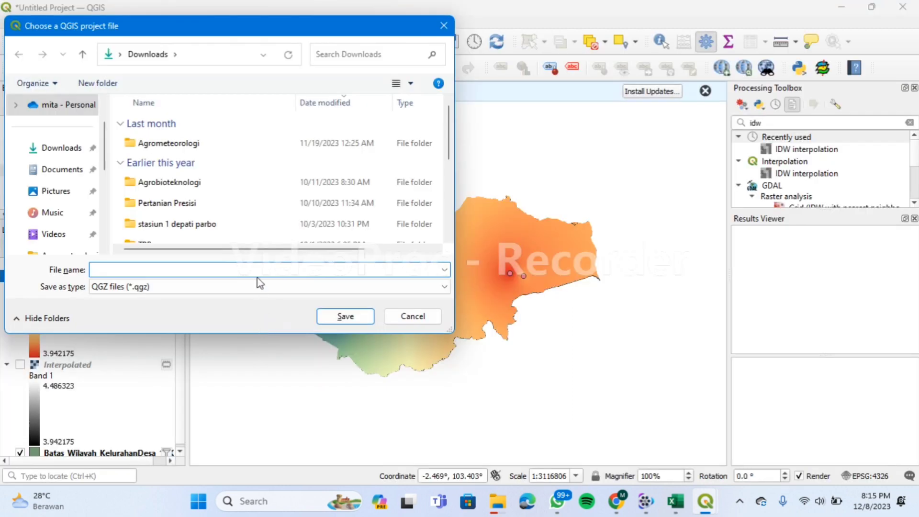
pyautogui.click(210, 203)
pyautogui.doubleClick(210, 203)
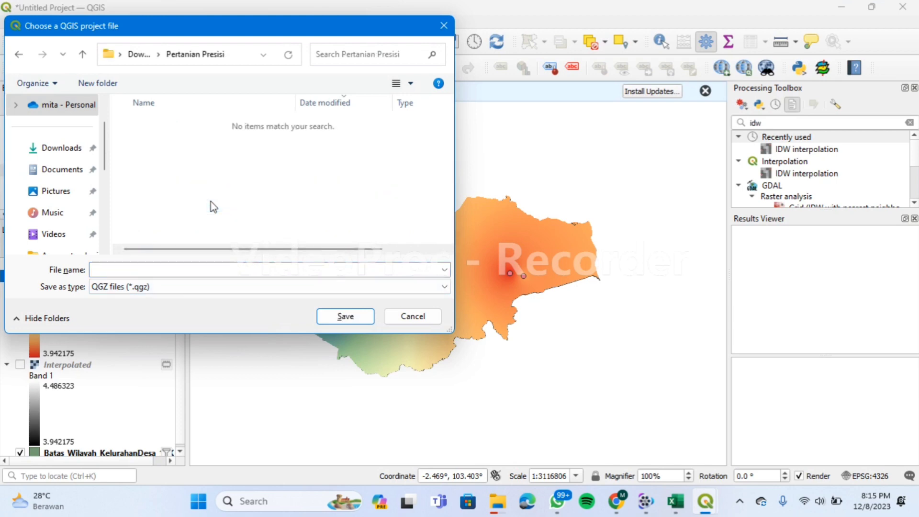
pyautogui.click(181, 270)
pyautogui.write('PETA')
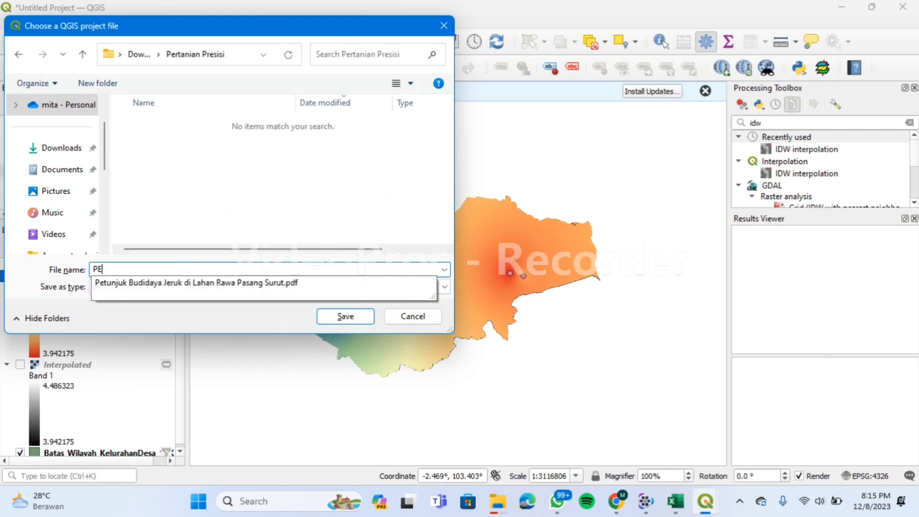
pyautogui.write('RAH ')
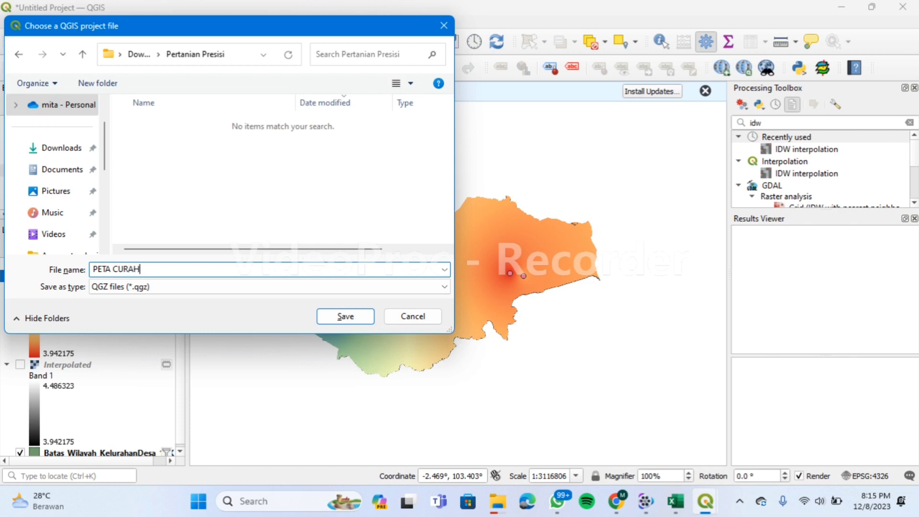
pyautogui.write('HUJAN JAMBI')
pyautogui.click(325, 316)
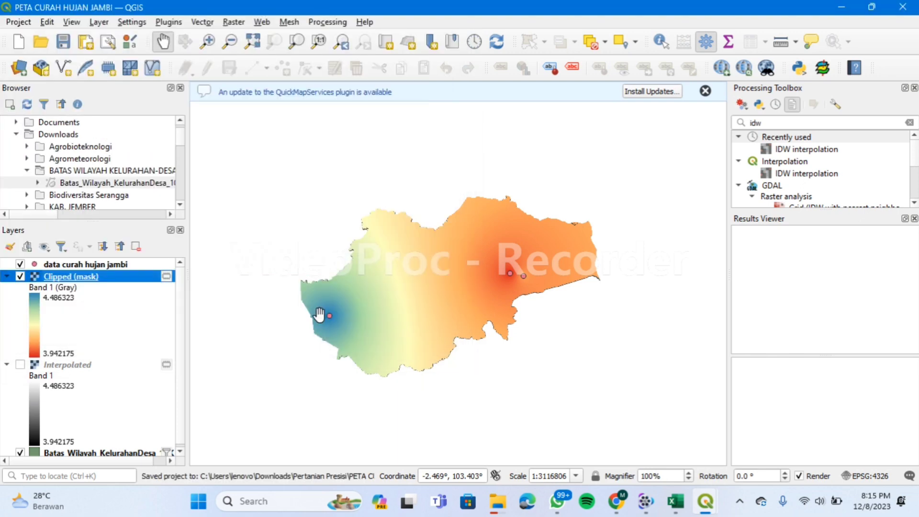
pyautogui.moveTo(447, 333); pyautogui.dragTo(441, 326)
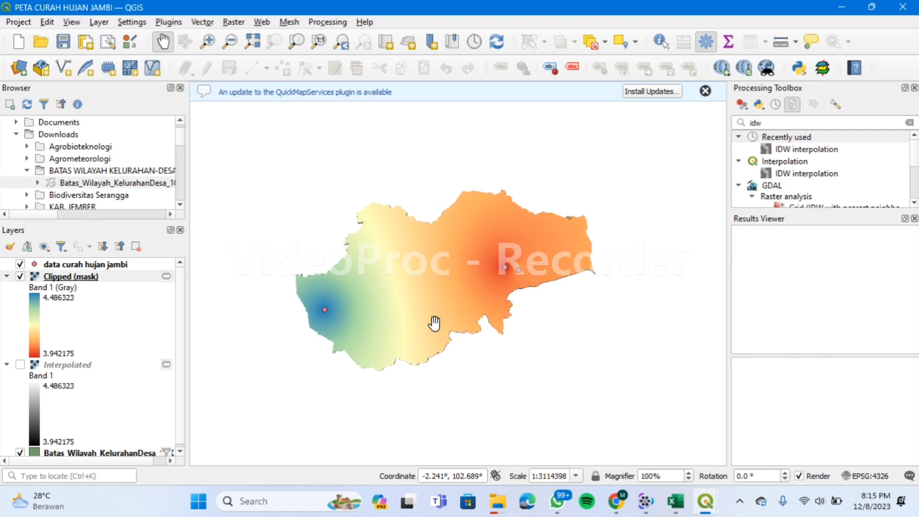
pyautogui.moveTo(432, 322); pyautogui.dragTo(447, 327)
pyautogui.moveTo(646, 503)
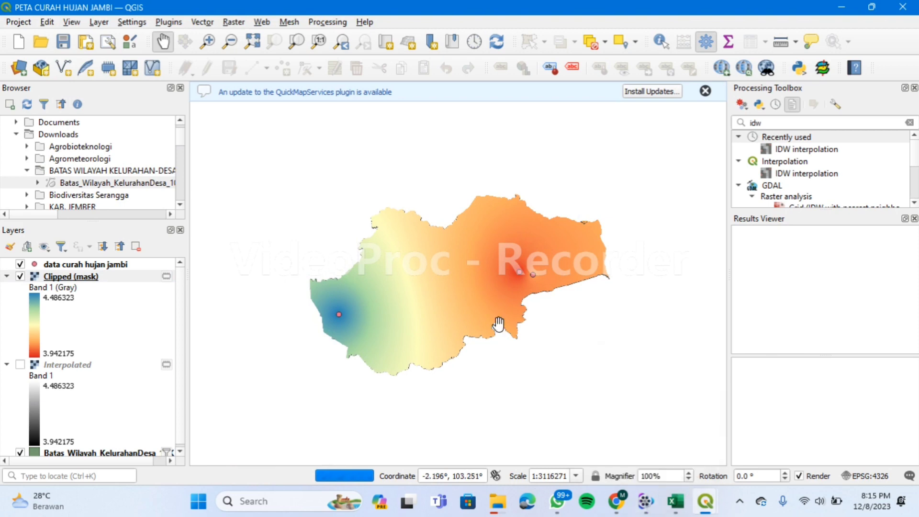
pyautogui.moveTo(503, 510)
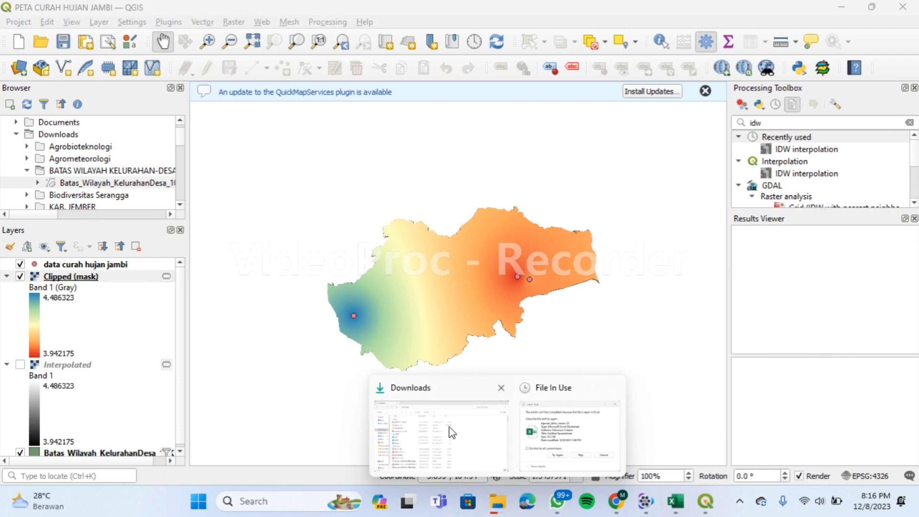
# Open the Pertanian Presisi folder under Documents in File Explorer.
pyautogui.click(449, 433)
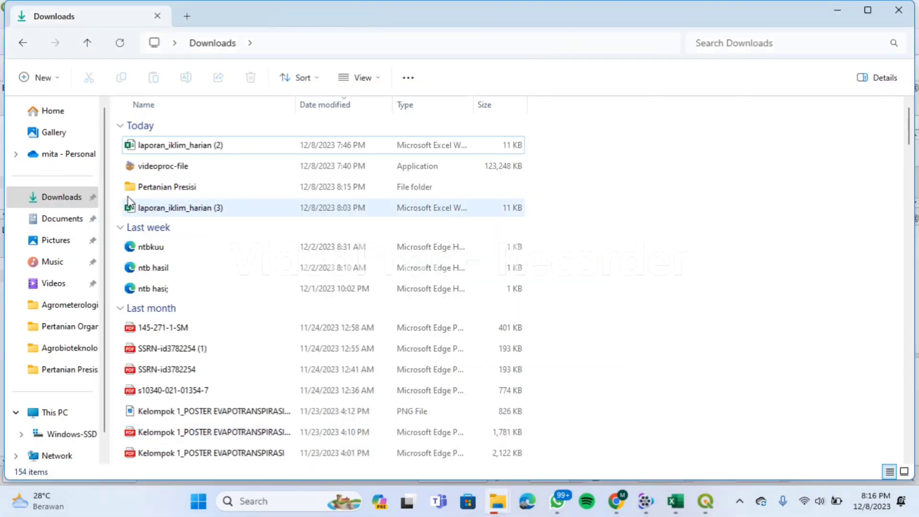
pyautogui.click(89, 220)
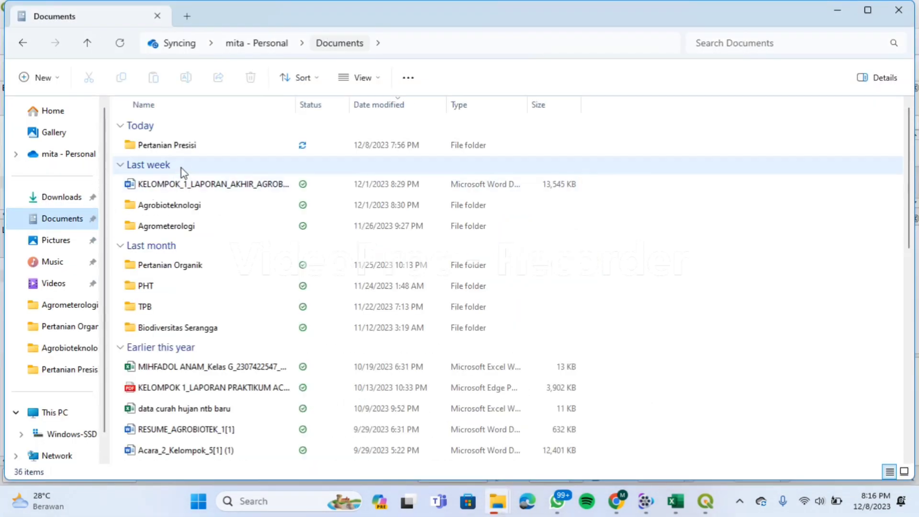
pyautogui.doubleClick(175, 145)
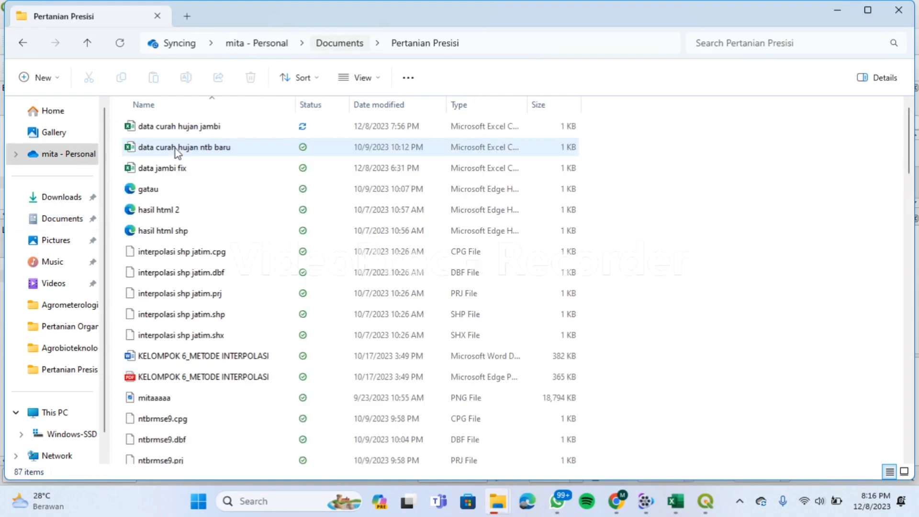
# Filter the folder's files by Date modified to 8 December 2023.
pyautogui.click(411, 102)
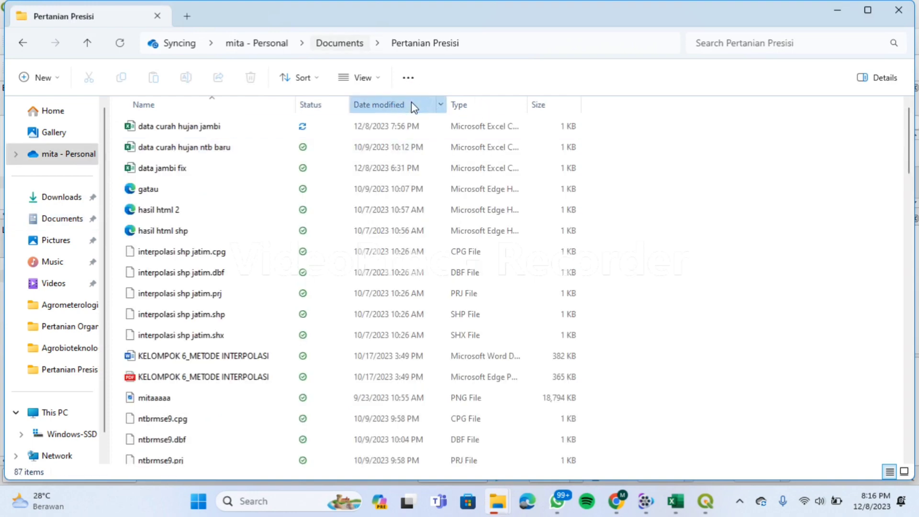
pyautogui.click(441, 106)
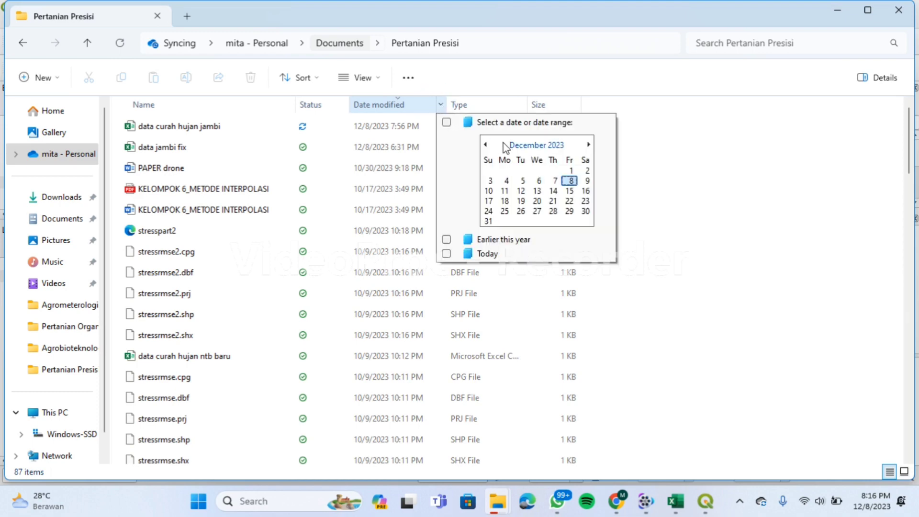
pyautogui.click(572, 181)
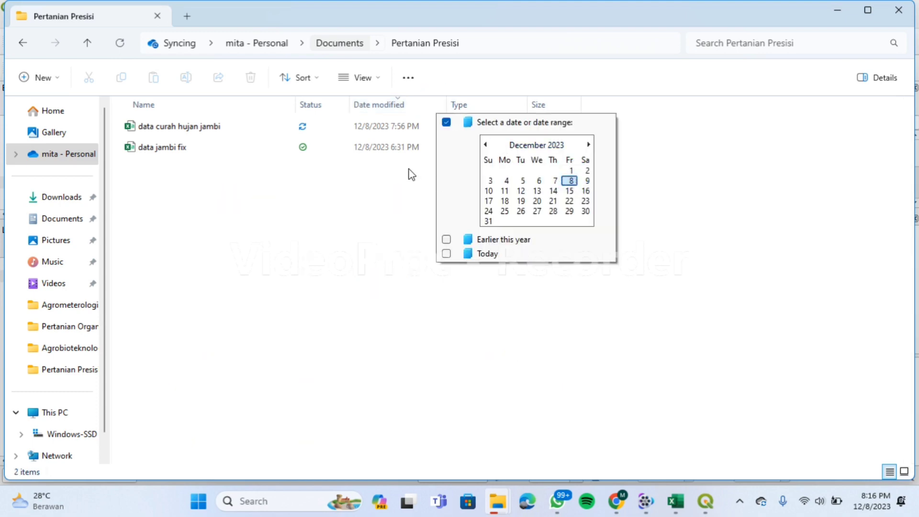
pyautogui.click(398, 165)
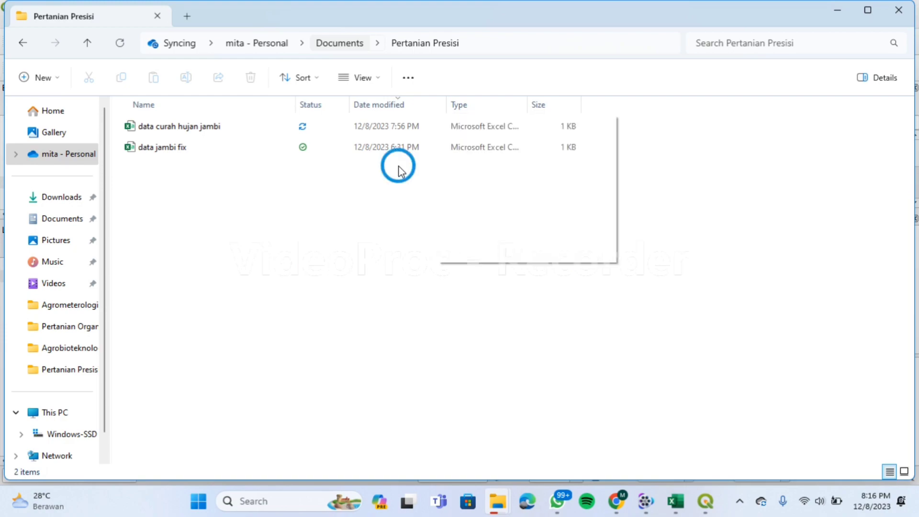